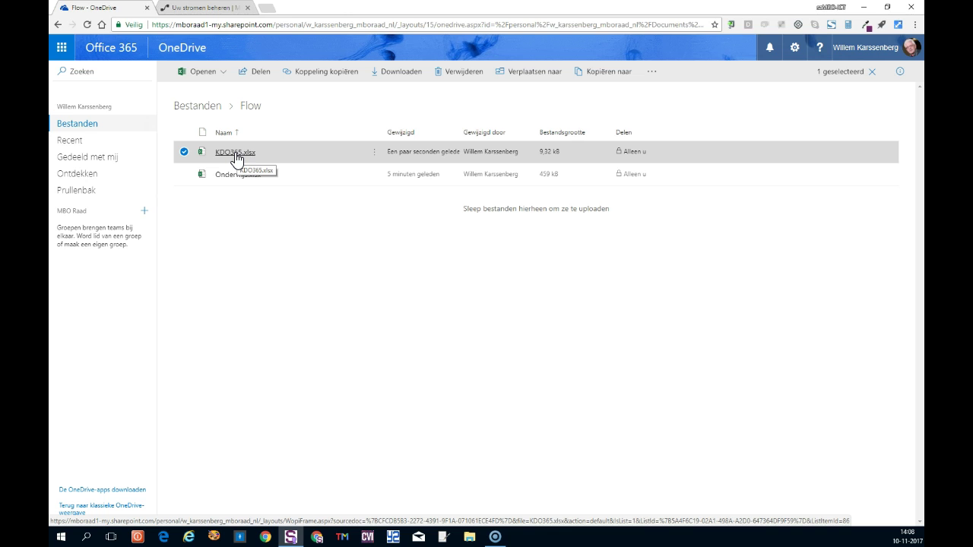
Open KDO365.xlsx from the OneDrive Flow folder in Excel Online
left_click(235, 154)
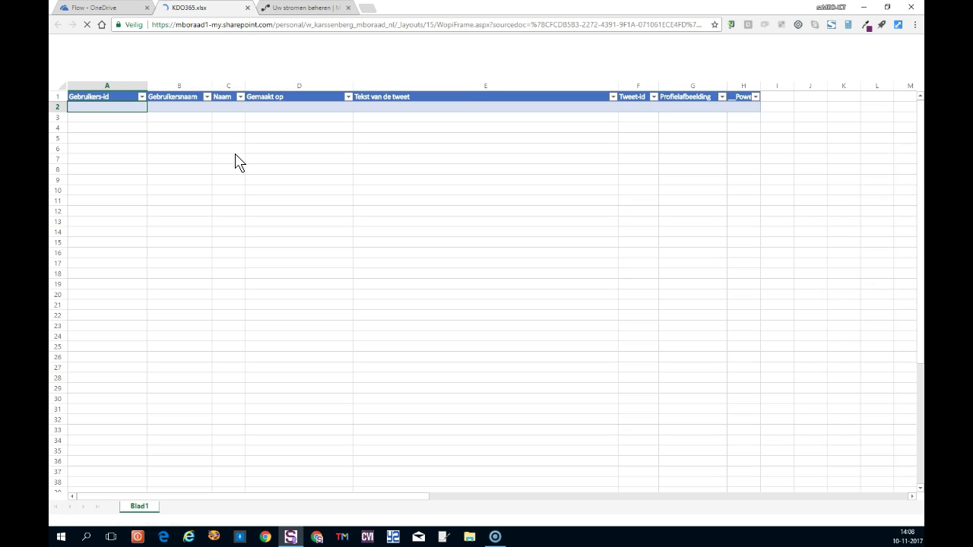
Inspect the Gebruikersnaam, Tekst van de tweet and Tweet-id columns of the table
left_click(124, 130)
left_click(174, 129)
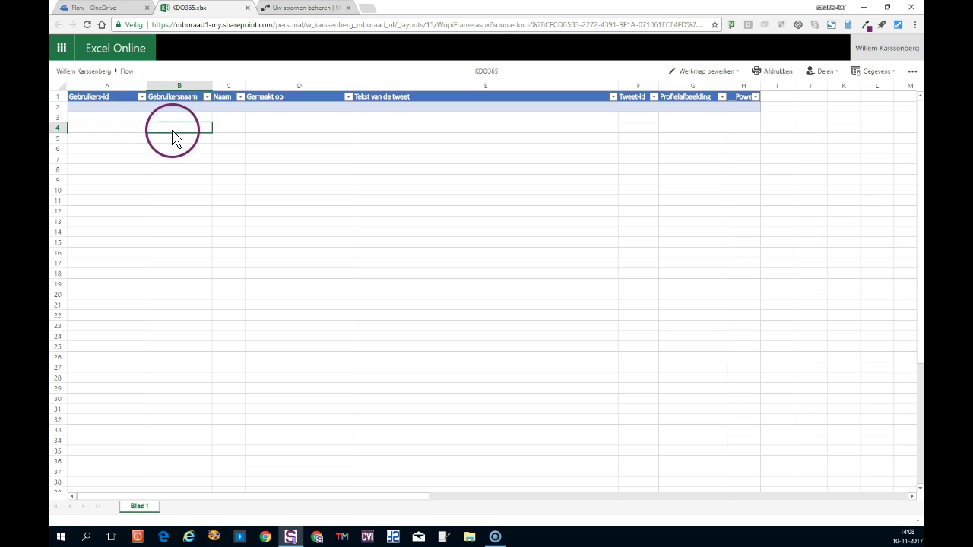
left_click(184, 89)
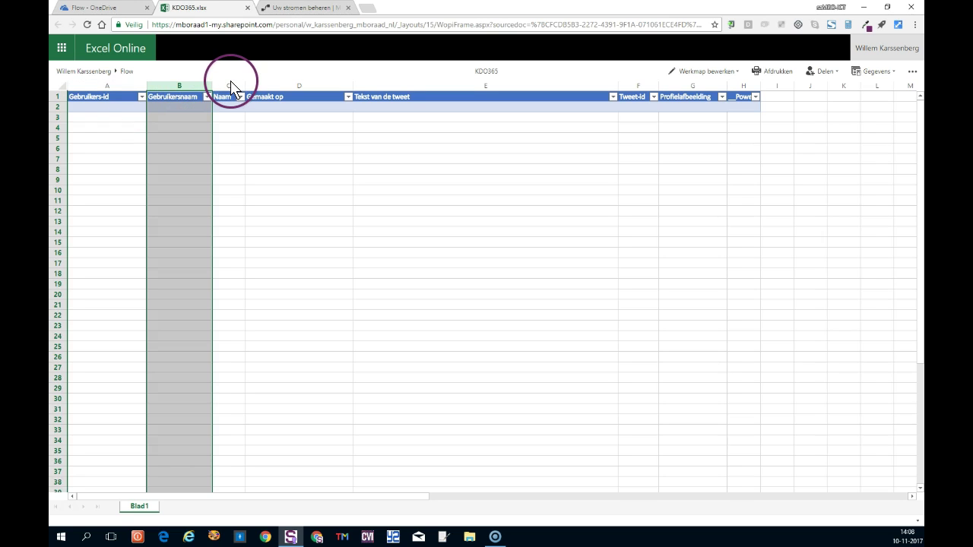
left_click(105, 136)
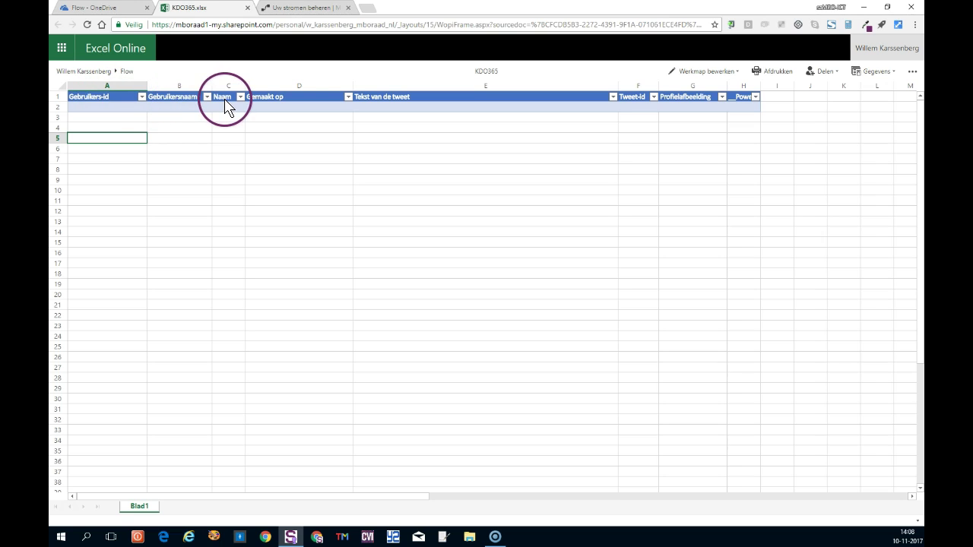
left_click(449, 90)
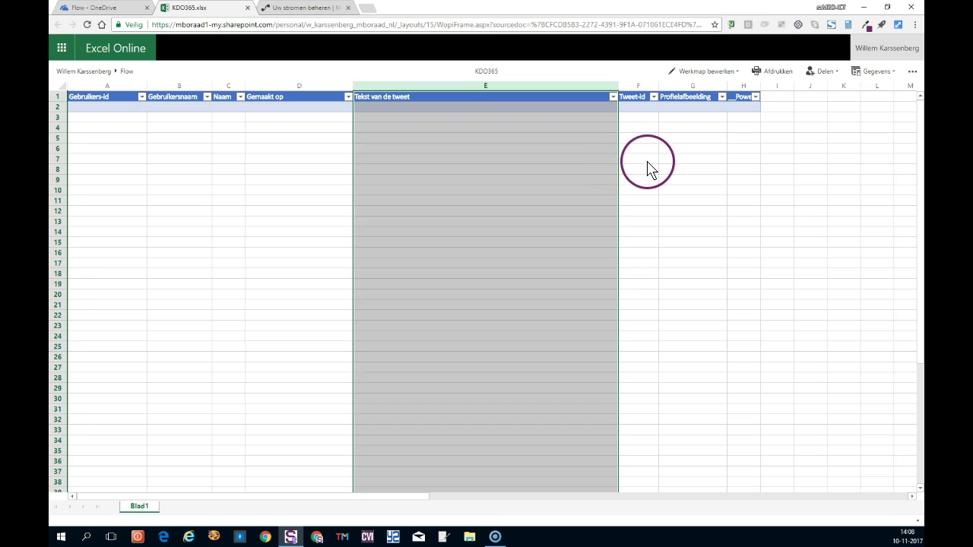
left_click(647, 161)
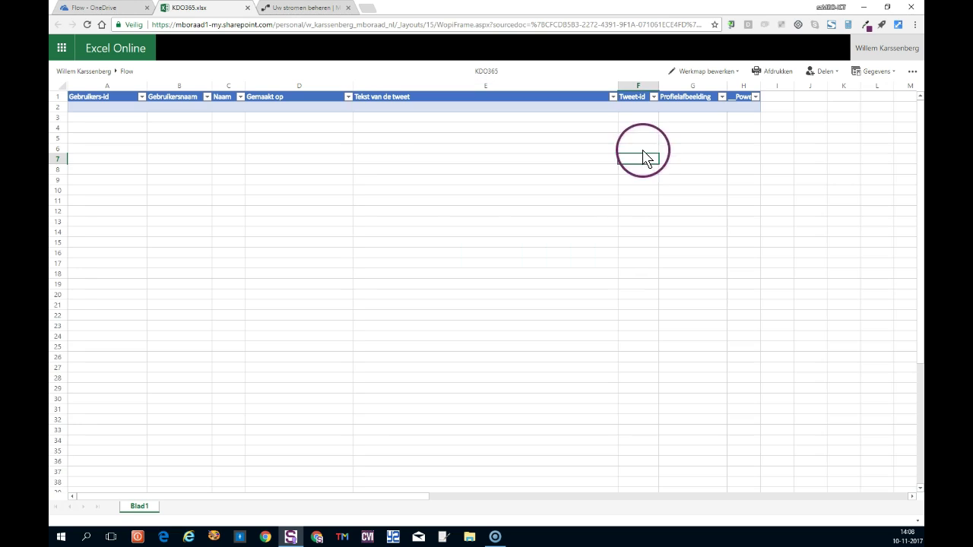
left_click(637, 87)
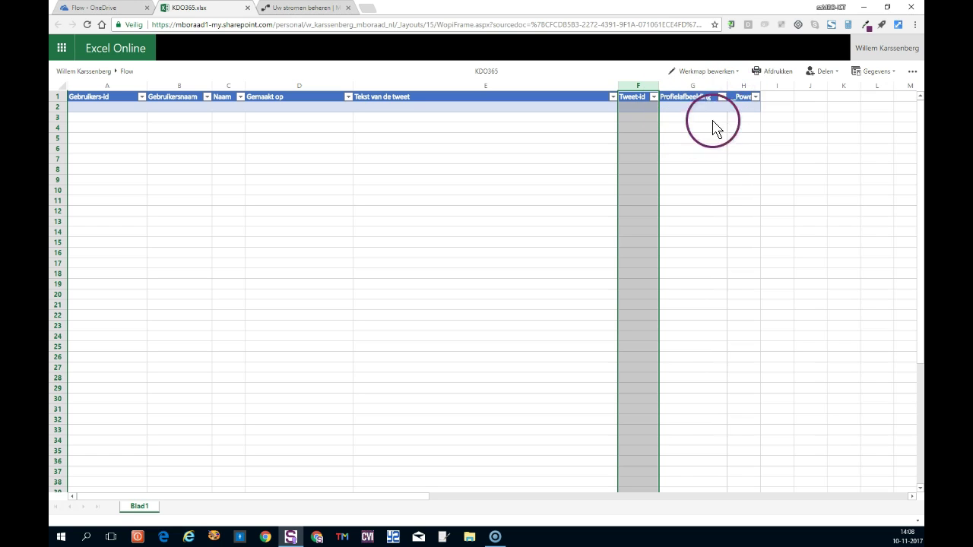
Widen column H to reveal the full __PowerAppsId__ header, then close the workbook
left_click_drag(761, 86, 812, 86)
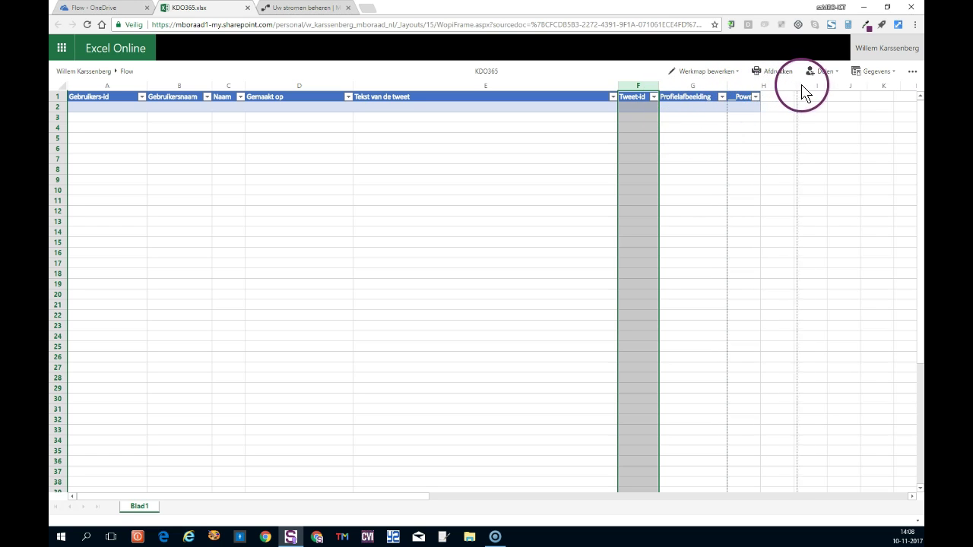
left_click(769, 127)
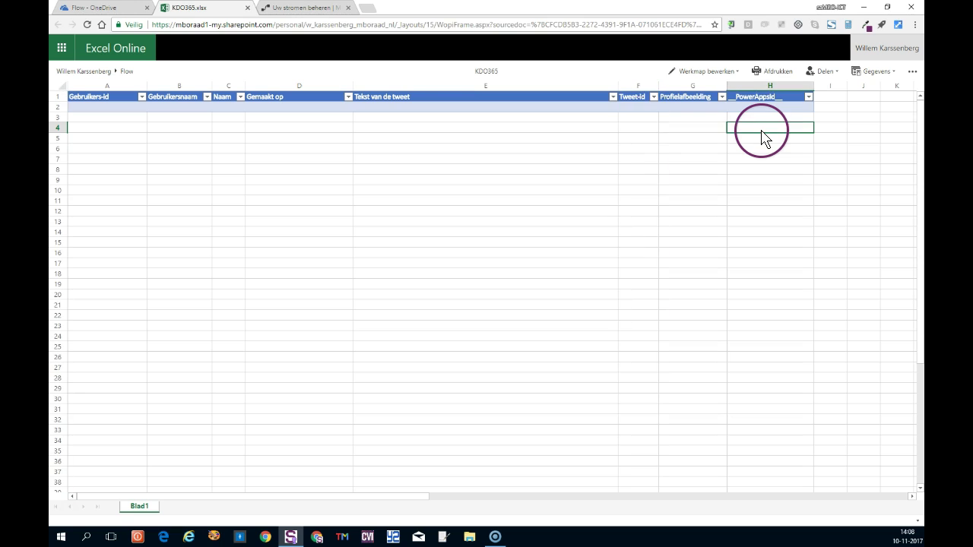
left_click(247, 7)
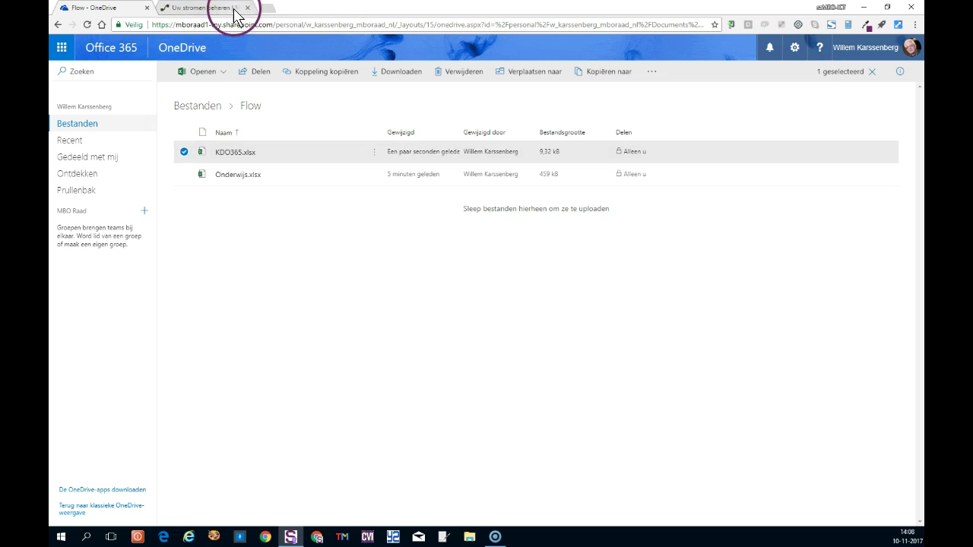
Return to Mijn stromen and open the flow template gallery
left_click(220, 8)
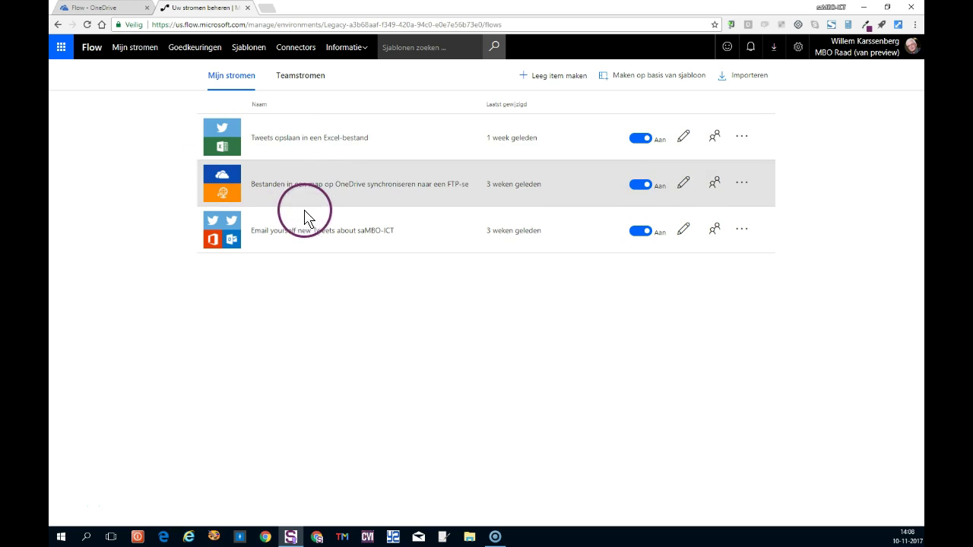
left_click(137, 52)
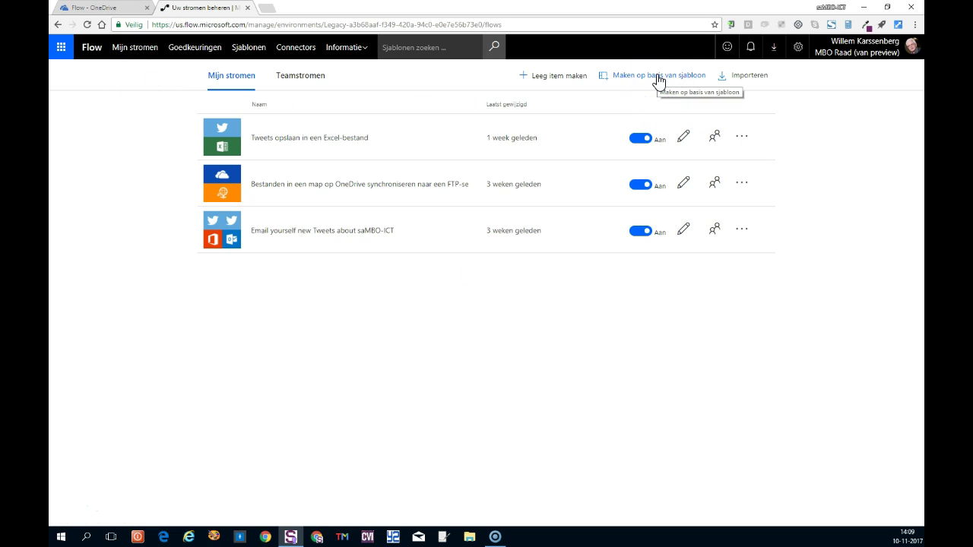
left_click(659, 79)
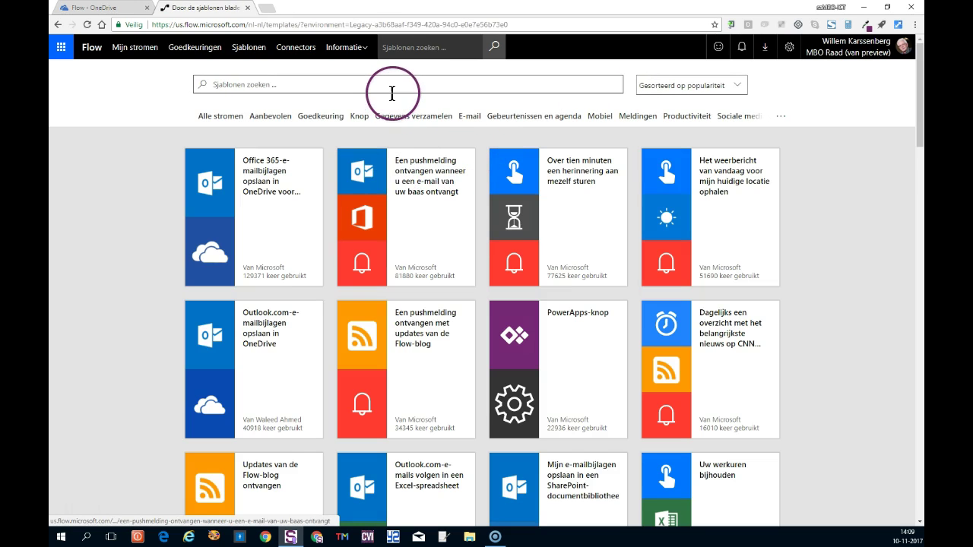
Browse the templates, loading more, then search the gallery for 'twitter'
scroll(398, 159, "down", 3)
scroll(400, 163, "down", 4)
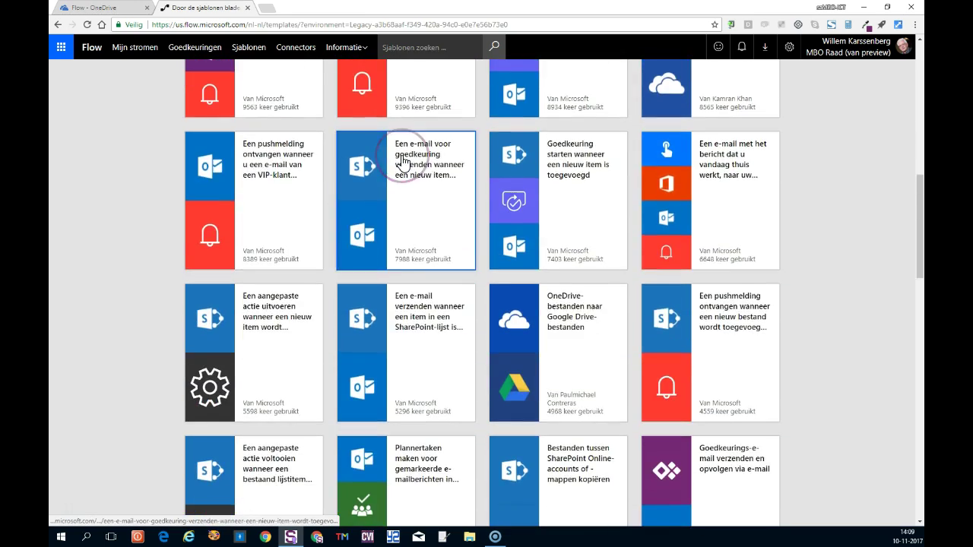
scroll(403, 162, "down", 4)
scroll(403, 162, "down", 3)
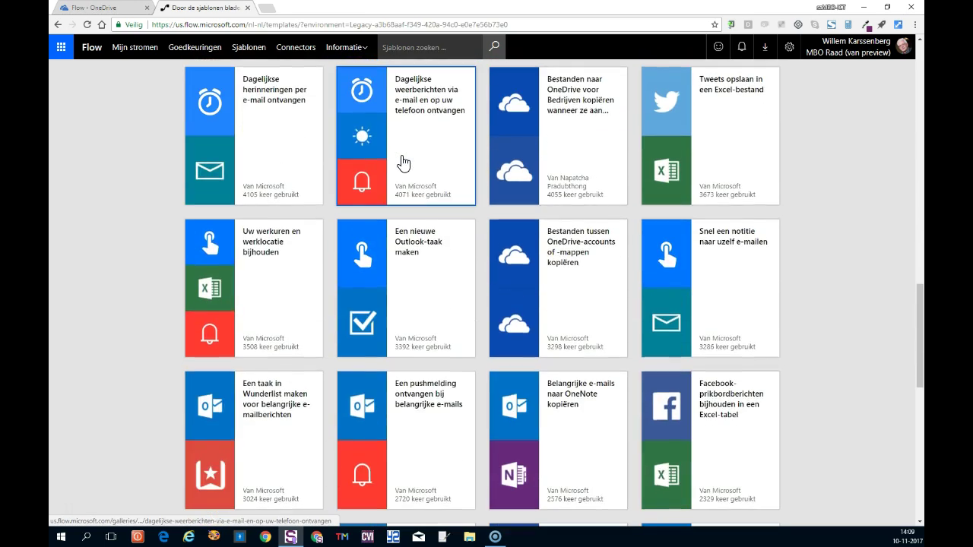
scroll(403, 163, "down", 3)
scroll(403, 163, "down", 3)
left_click(479, 263)
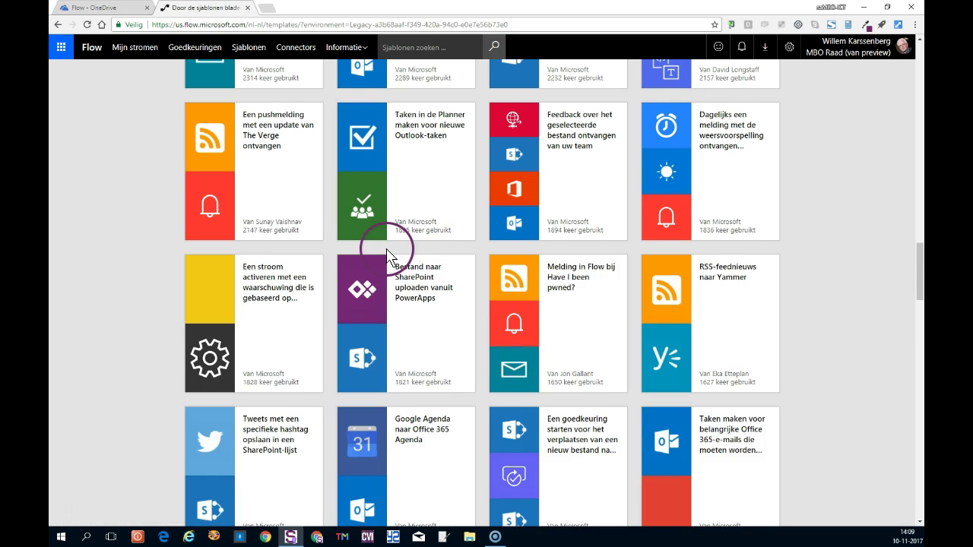
scroll(370, 243, "down", 3)
scroll(377, 244, "up", 1)
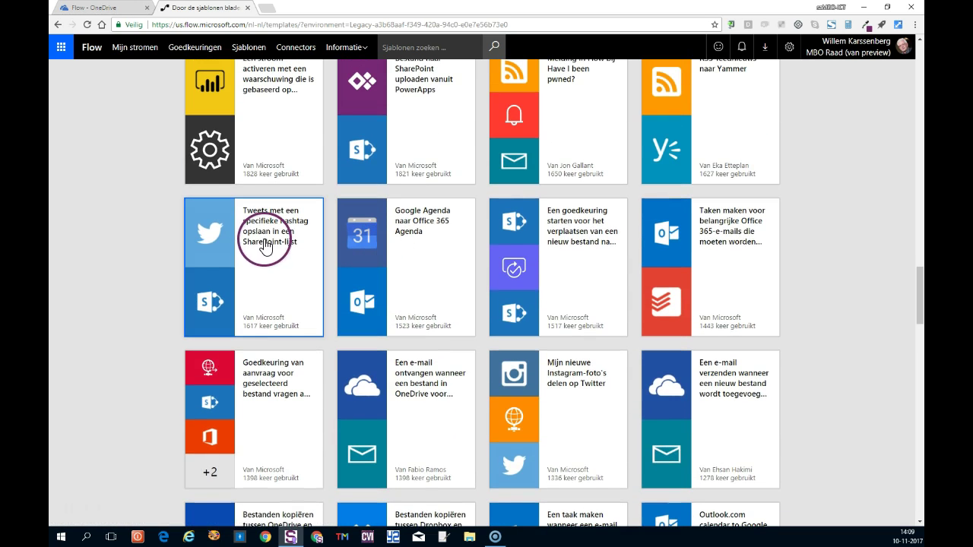
scroll(265, 247, "down", 4)
scroll(265, 247, "down", 4)
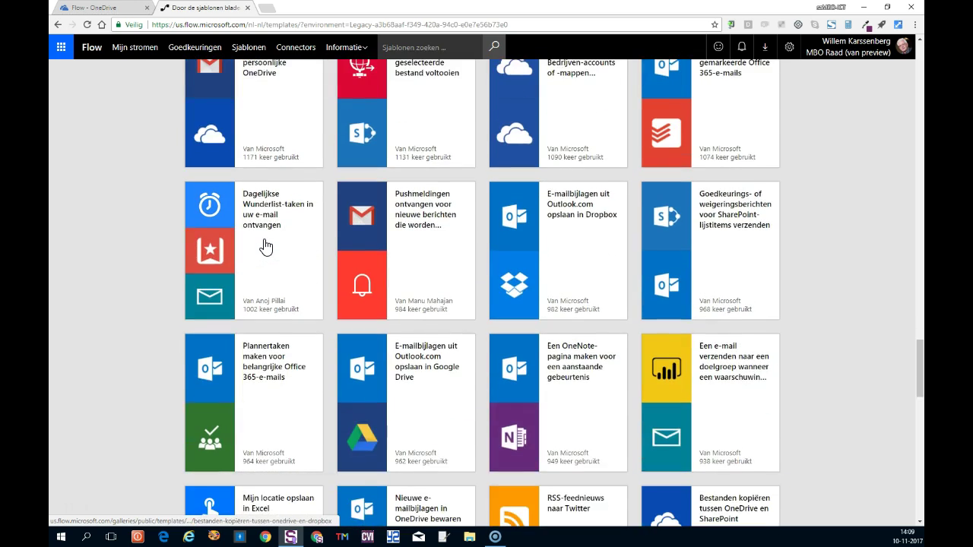
scroll(265, 247, "down", 2)
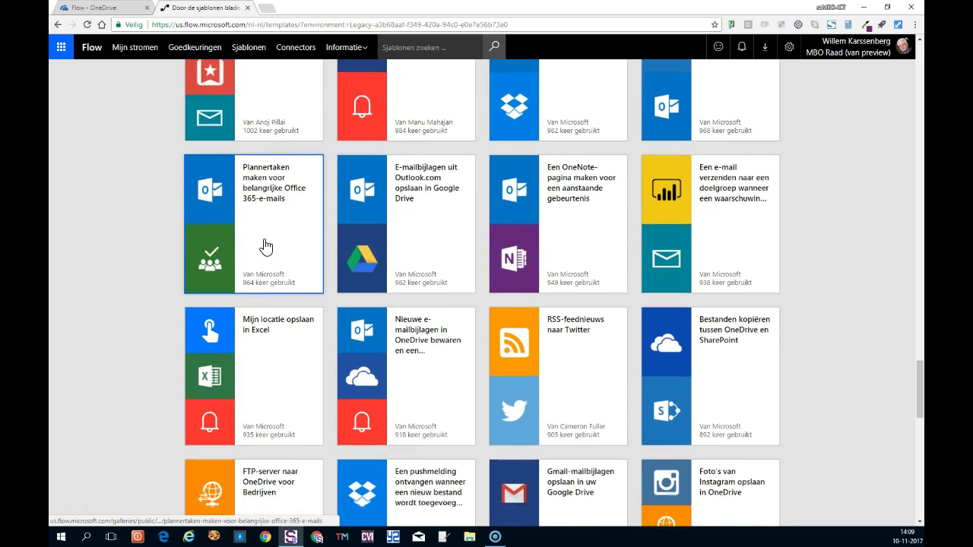
scroll(265, 247, "down", 3)
scroll(265, 247, "down", 3)
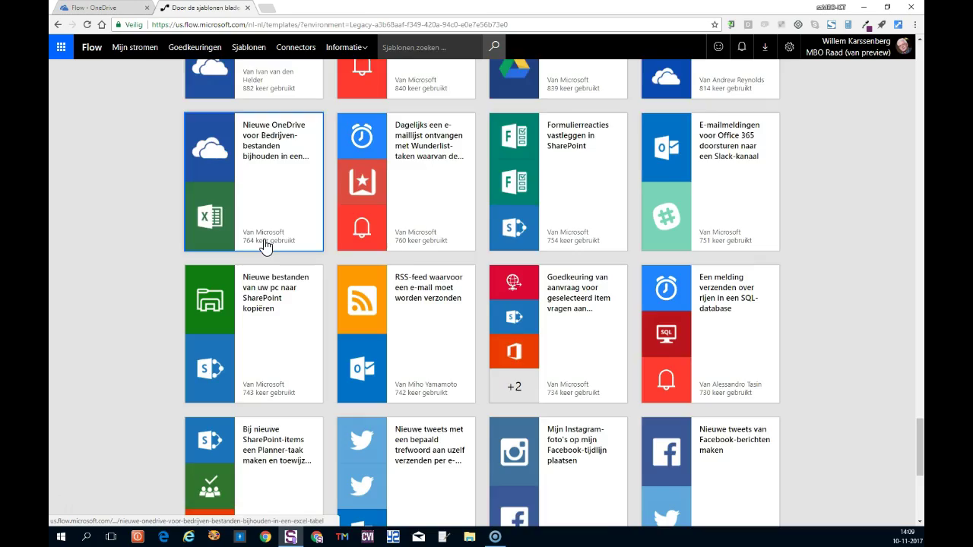
scroll(264, 248, "down", 3)
scroll(265, 244, "up", 8)
scroll(264, 243, "up", 8)
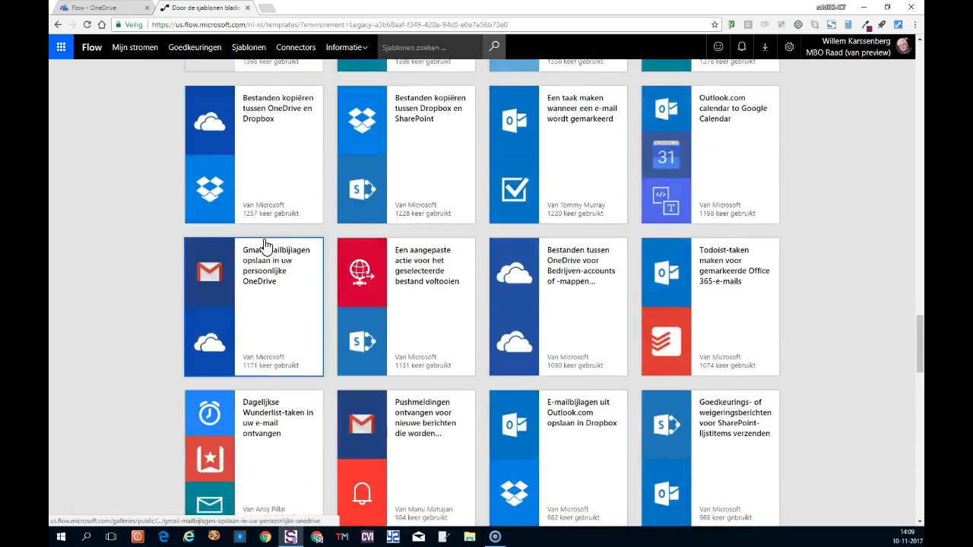
scroll(265, 243, "up", 8)
scroll(266, 247, "up", 6)
scroll(266, 247, "up", 8)
scroll(266, 247, "up", 8)
left_click(311, 89)
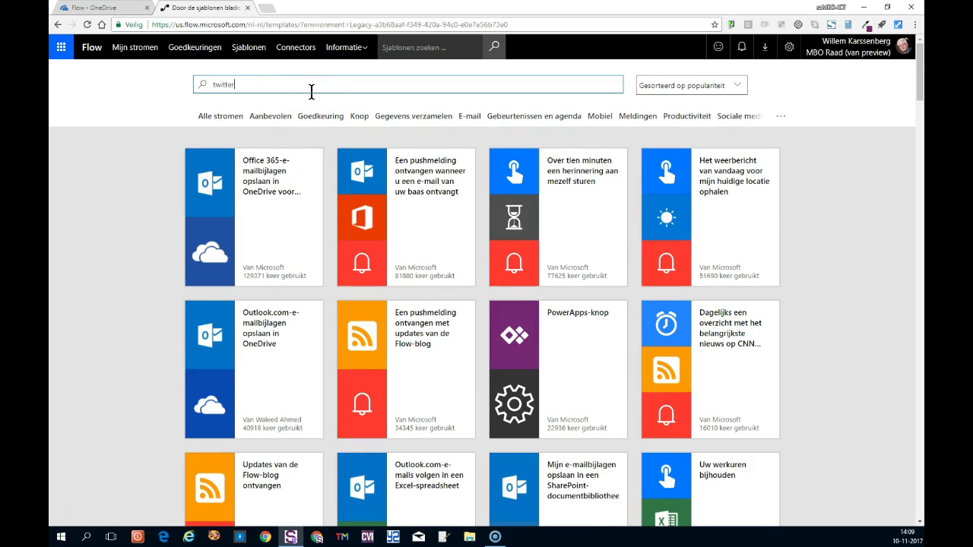
key("Return")
Choose the 'Tweets opslaan in een Excel-bestand' template and continue into the flow editor
left_click(271, 201)
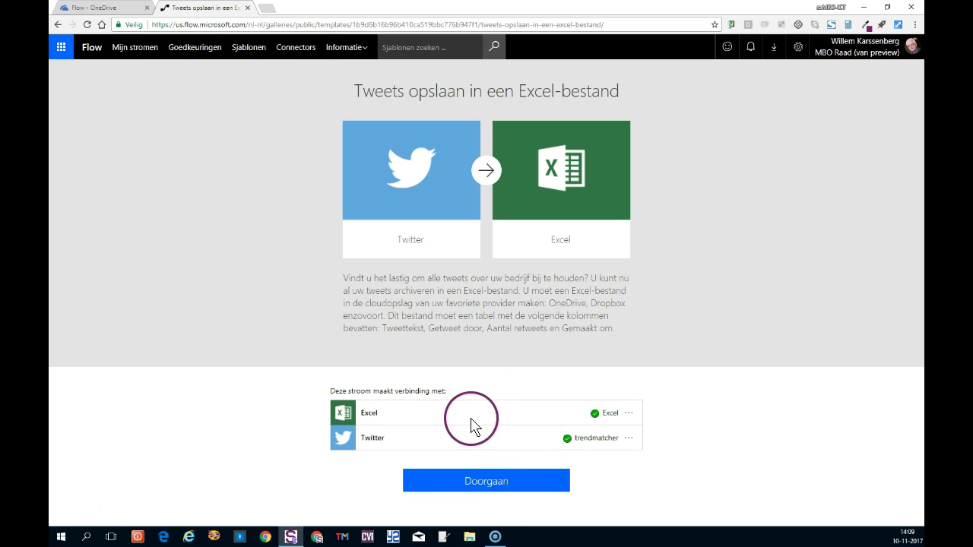
left_click(498, 484)
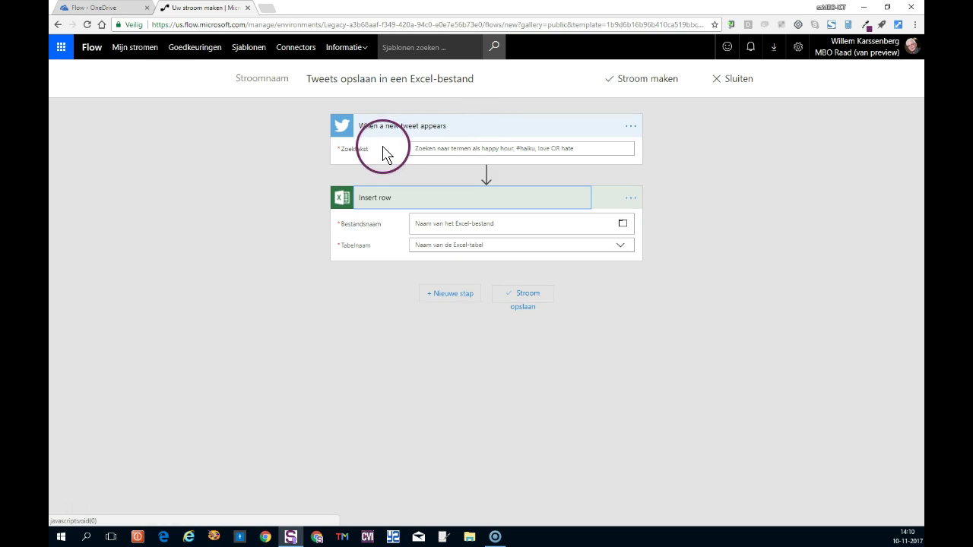
Set the Zoektekst of 'When a new tweet appears' to #kdo365
left_click(378, 203)
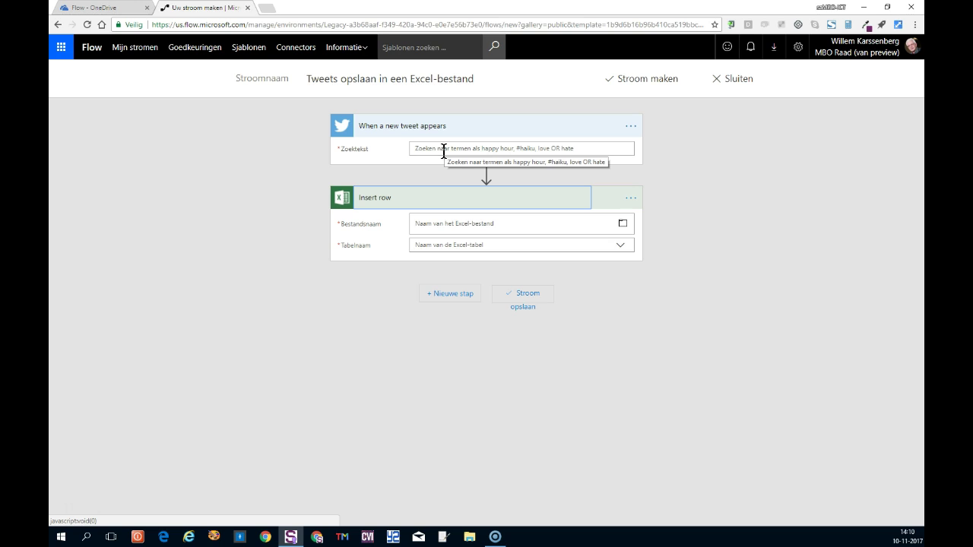
left_click(444, 150)
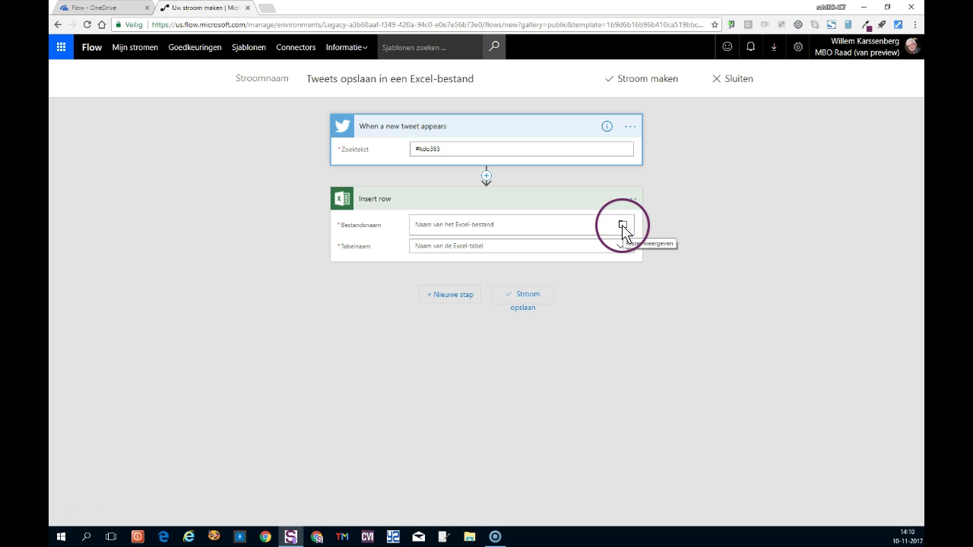
Point the Insert row step at /Flow/KDO365.xlsx and its table Tabel1
left_click(622, 226)
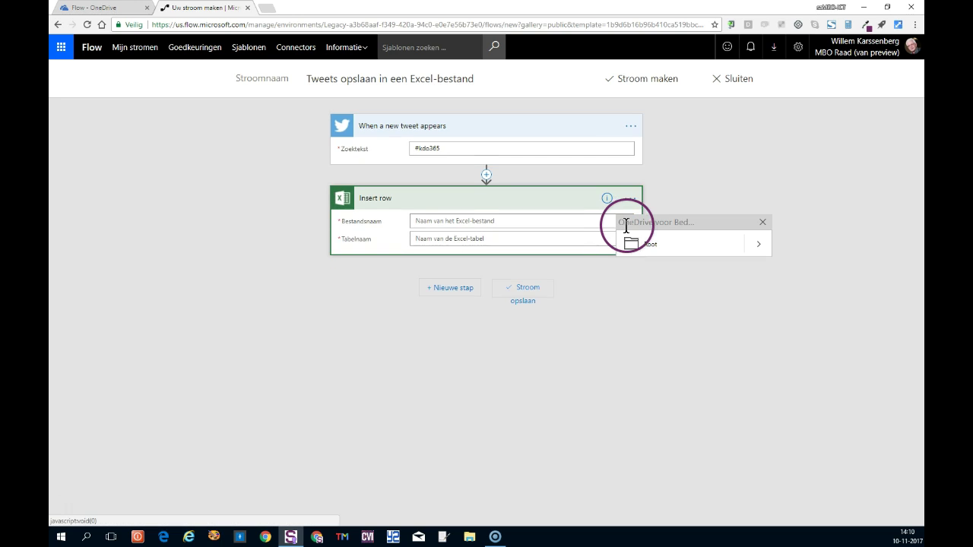
left_click(761, 251)
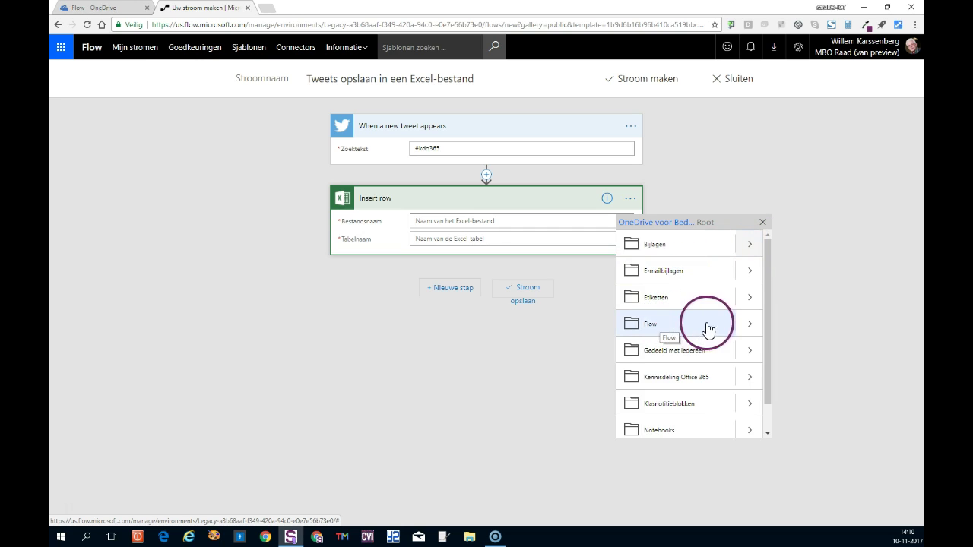
left_click(750, 329)
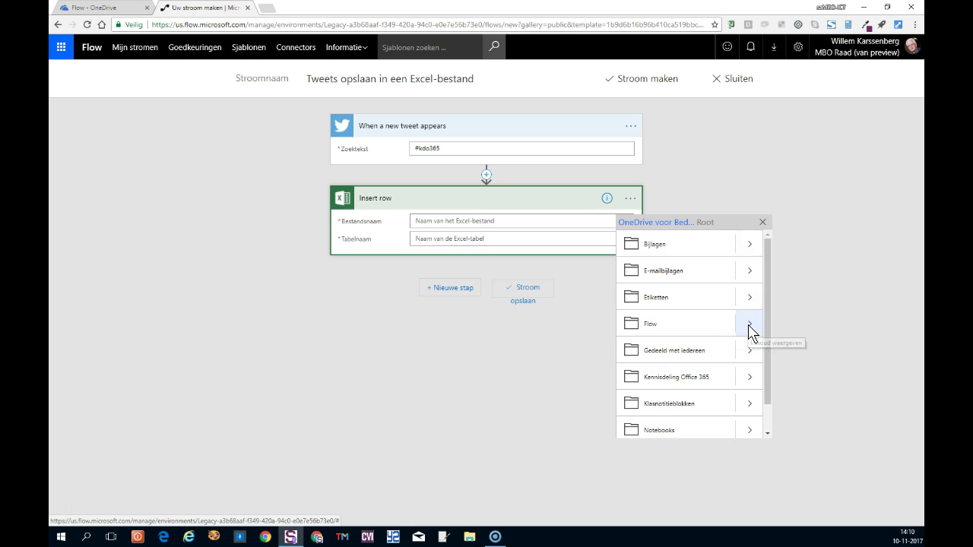
left_click(665, 247)
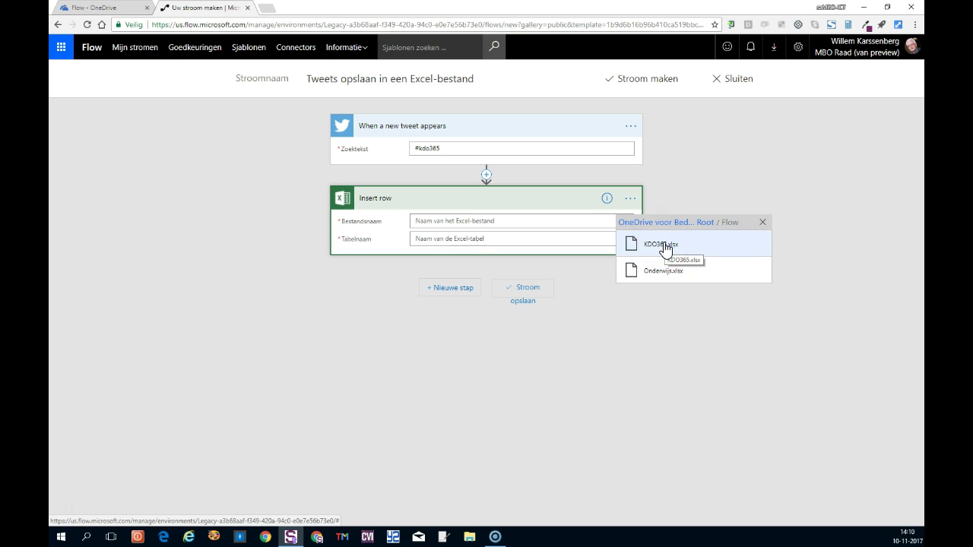
left_click(666, 248)
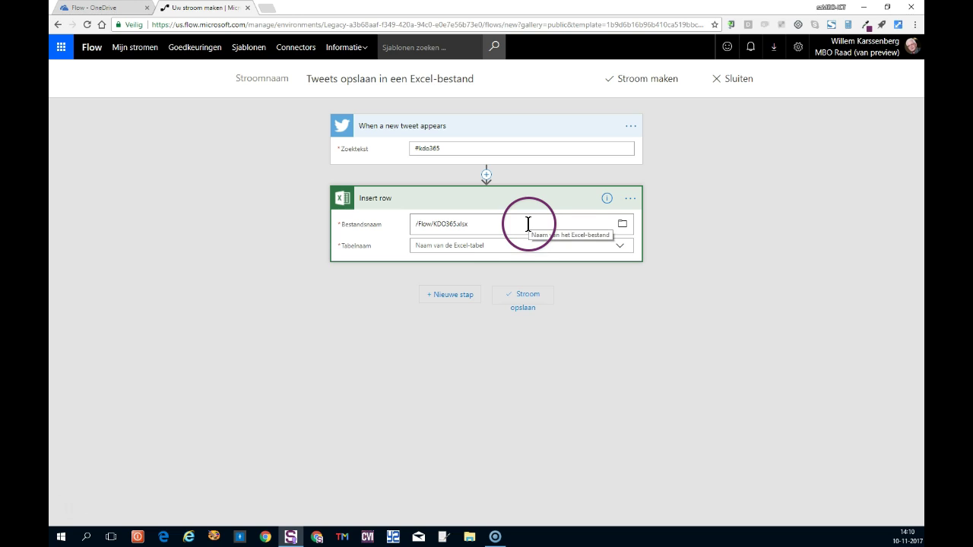
left_click(523, 248)
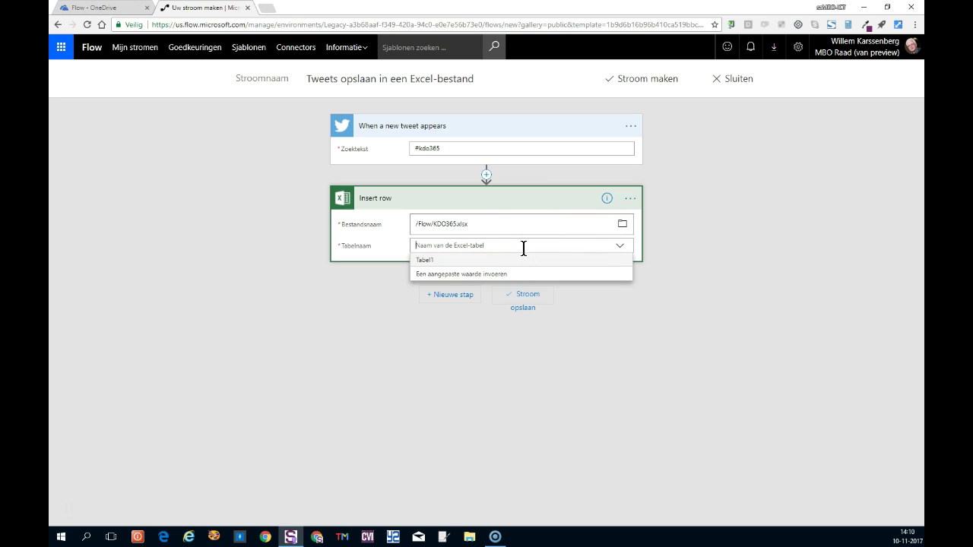
left_click(420, 260)
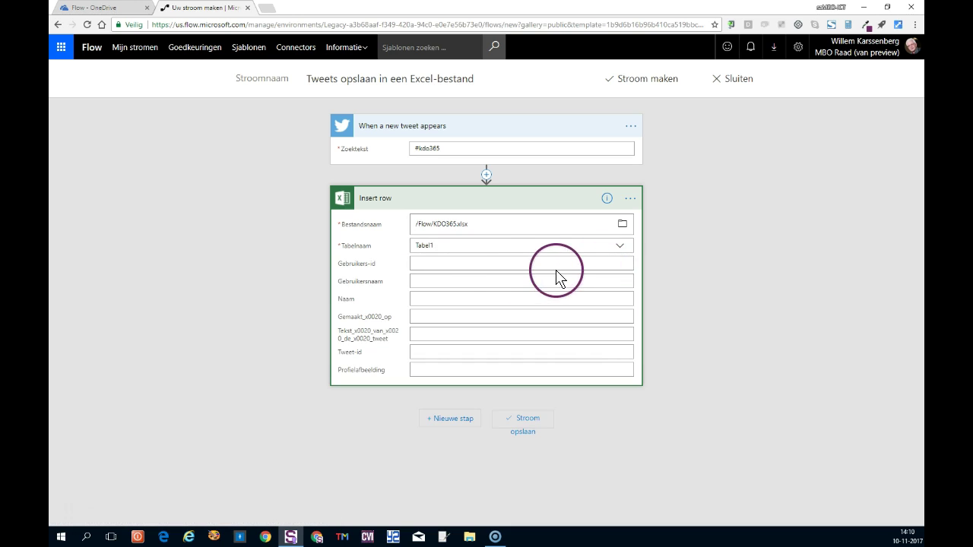
Map the tweet's Gebruikers-id token into the Gebruikers-id column
left_click(506, 263)
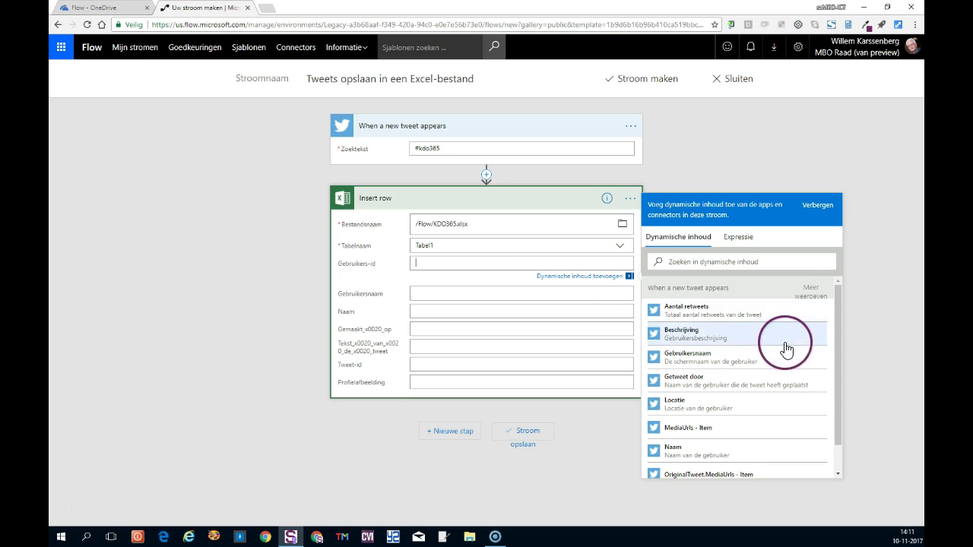
mouse_move(837, 335)
left_mouse_down()
mouse_move(835, 365)
mouse_move(835, 311)
left_mouse_up()
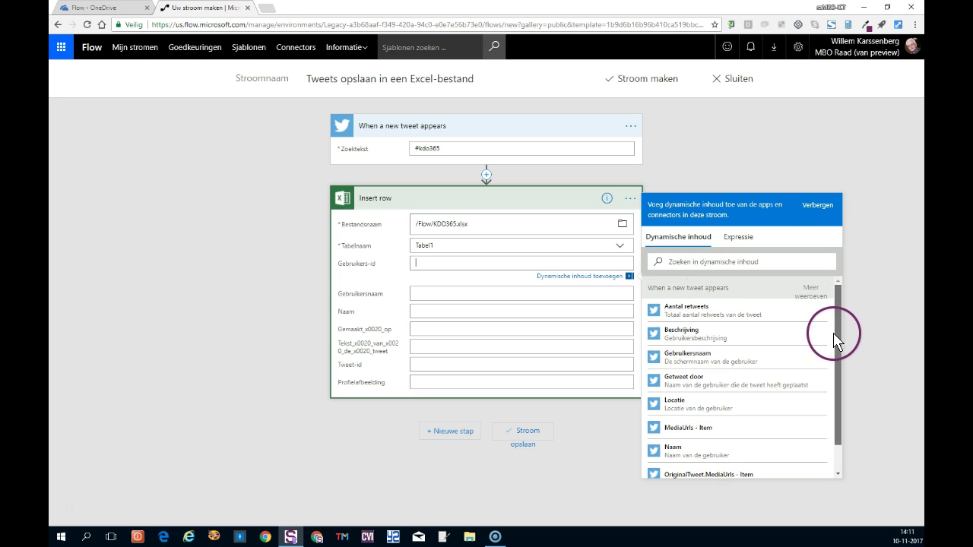
left_click(813, 293)
mouse_move(839, 304)
left_mouse_down()
mouse_move(841, 334)
mouse_move(836, 298)
left_mouse_up()
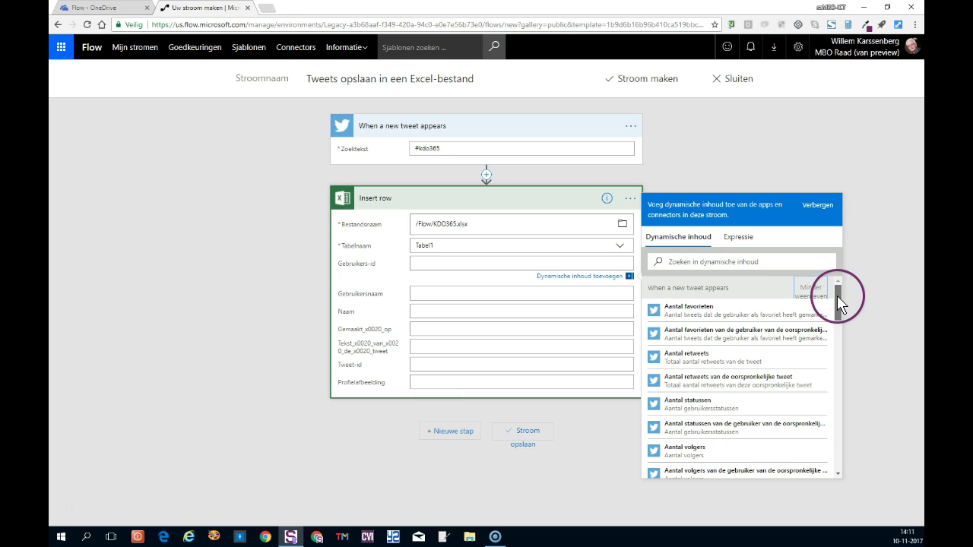
left_click_drag(838, 297, 840, 377)
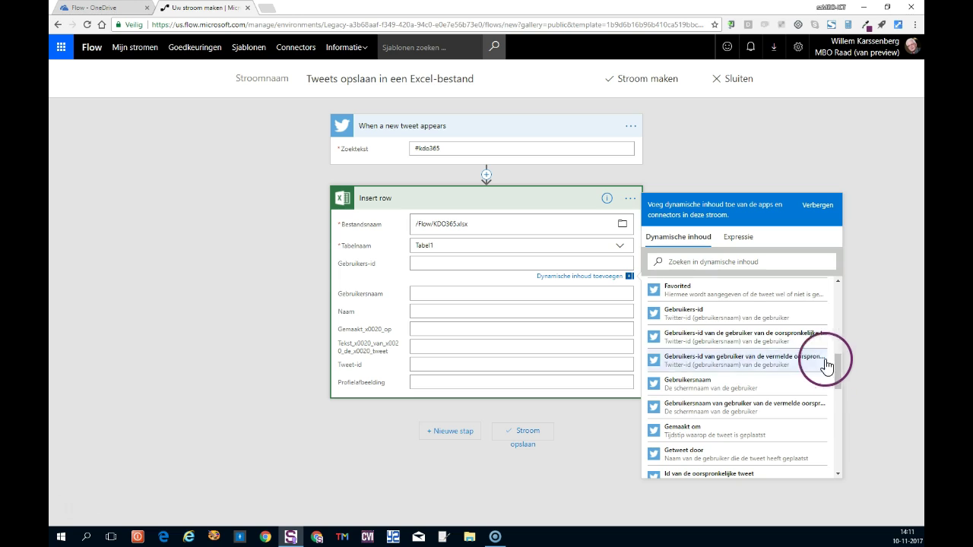
left_click(705, 325)
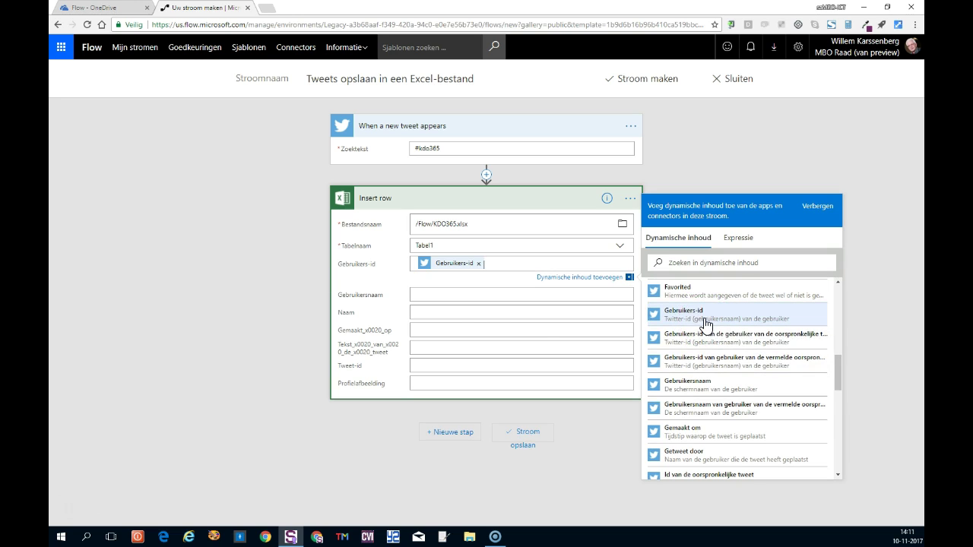
Fill the Gebruikersnaam, Naam and Gemaakt_x0020_op columns with the user's name and Gemaakt om time
left_click(475, 294)
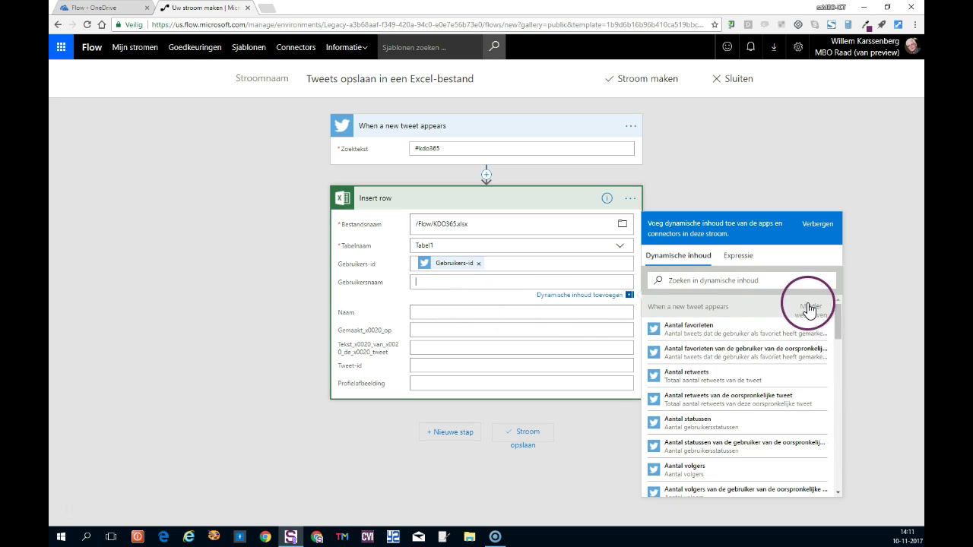
left_click_drag(836, 315, 840, 399)
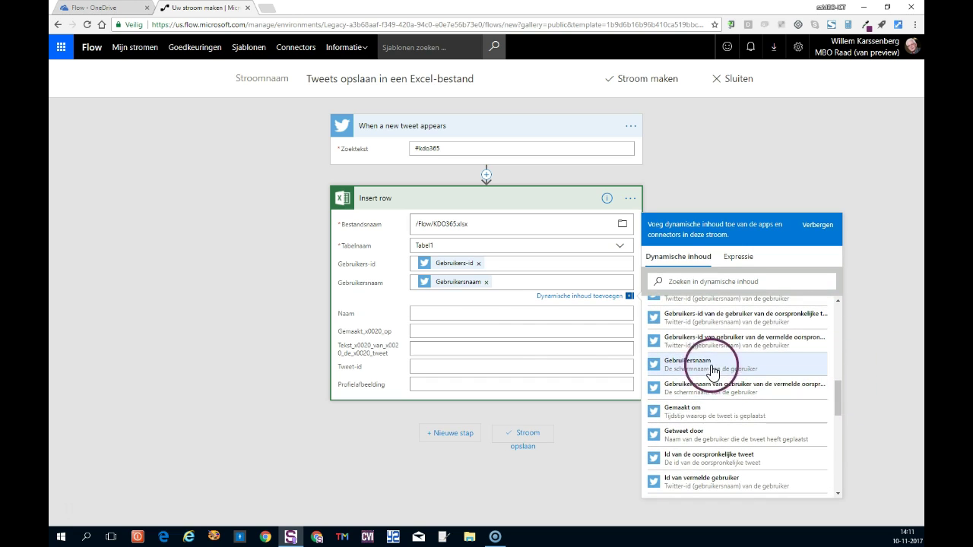
left_click_drag(837, 346, 836, 449)
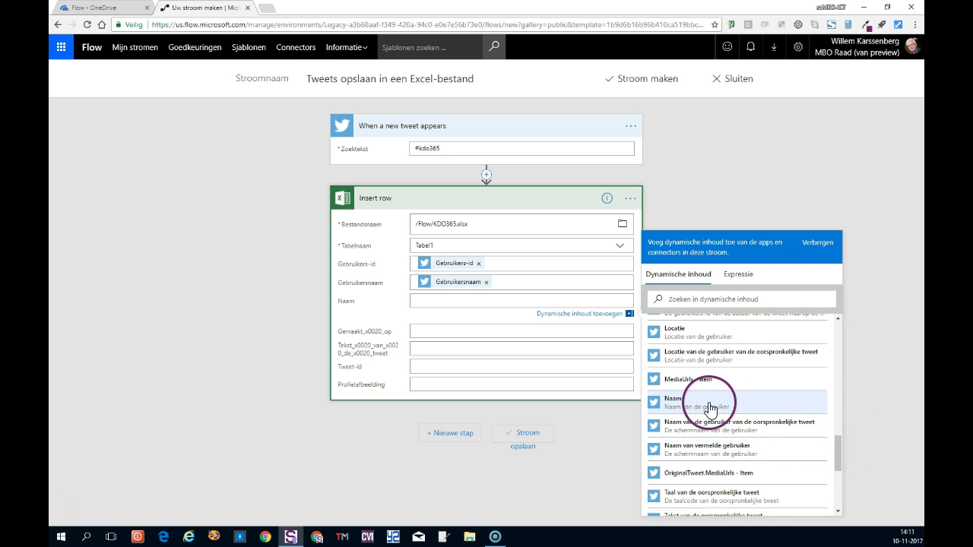
left_click(709, 409)
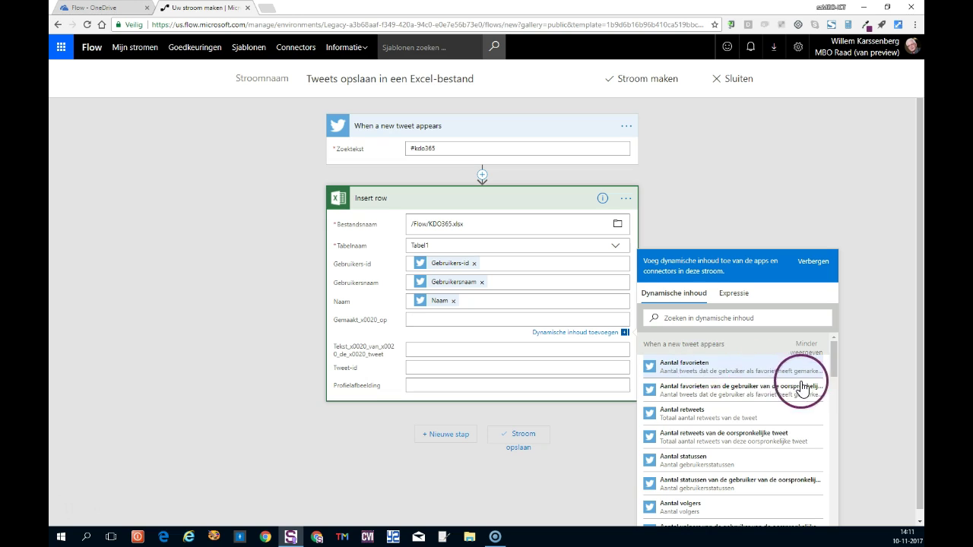
mouse_move(836, 359)
left_mouse_down()
mouse_move(831, 444)
mouse_move(836, 403)
left_mouse_up()
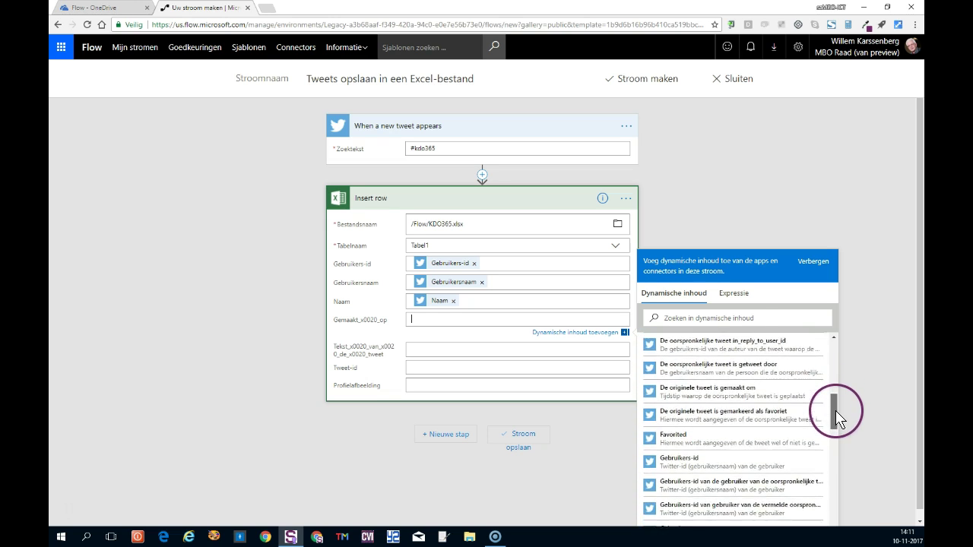
left_click_drag(836, 403, 837, 448)
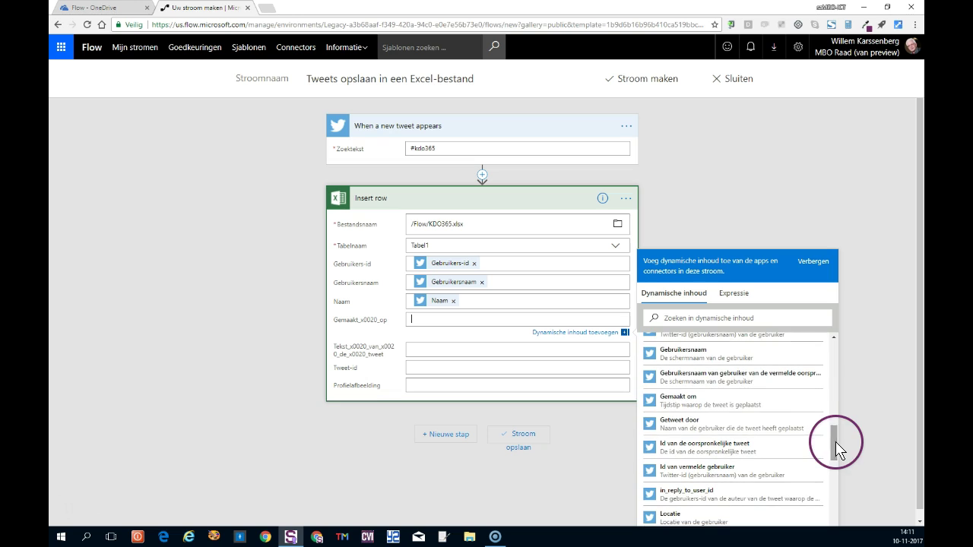
left_click(727, 409)
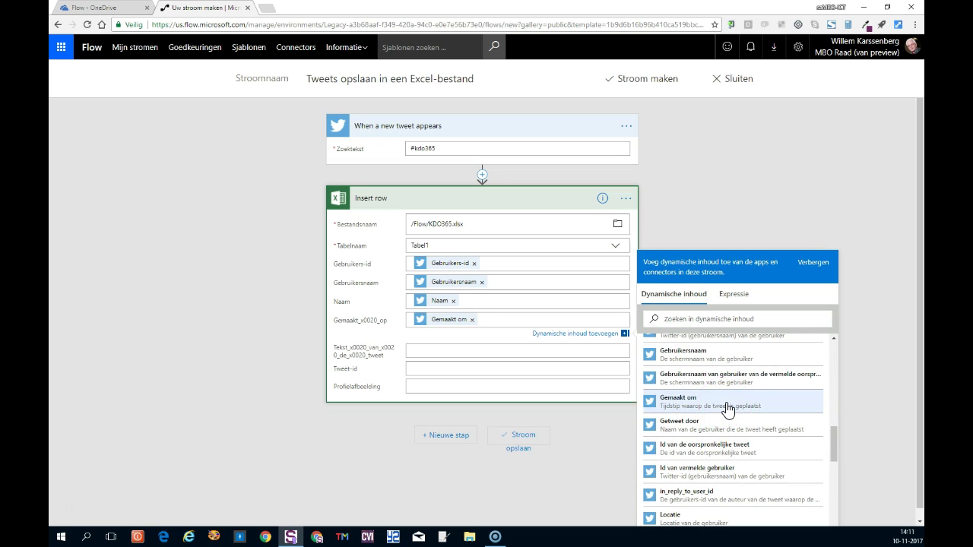
Map Tekst van de tweet, Tweet-id and the profile picture URL into their columns
left_click(462, 349)
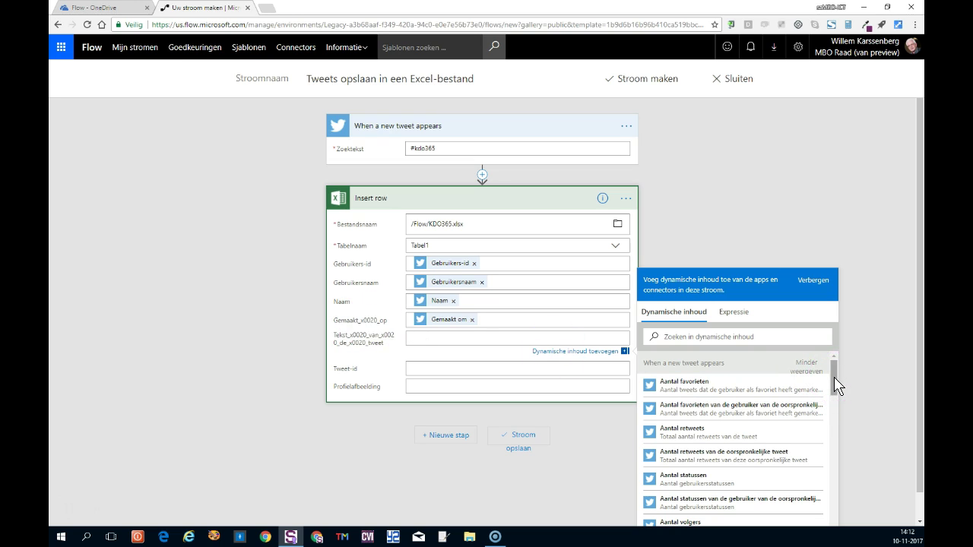
left_click_drag(837, 386, 829, 517)
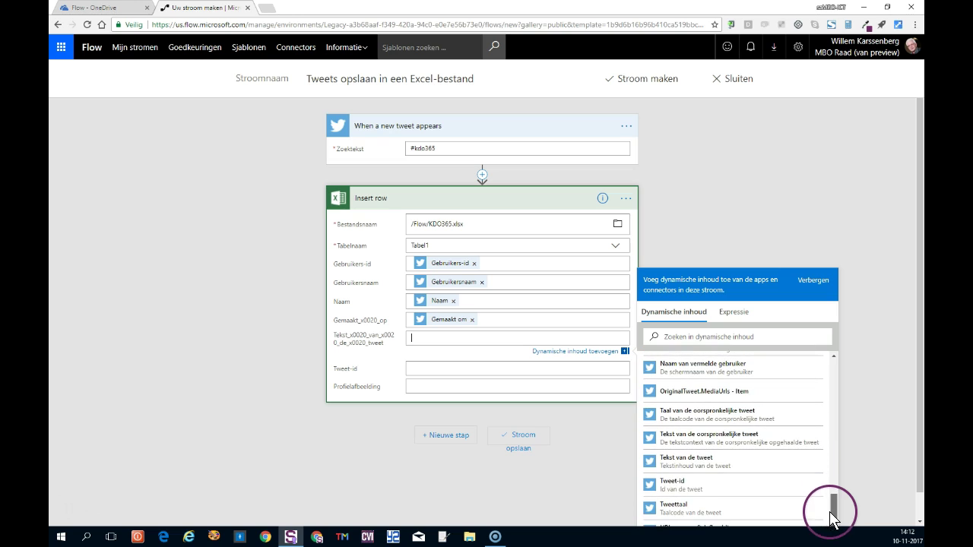
left_click(714, 470)
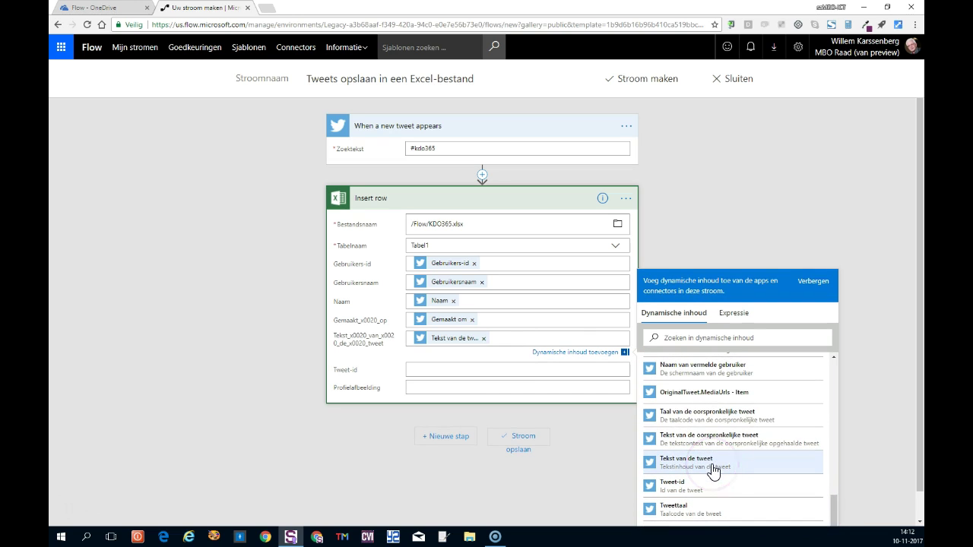
left_click(504, 371)
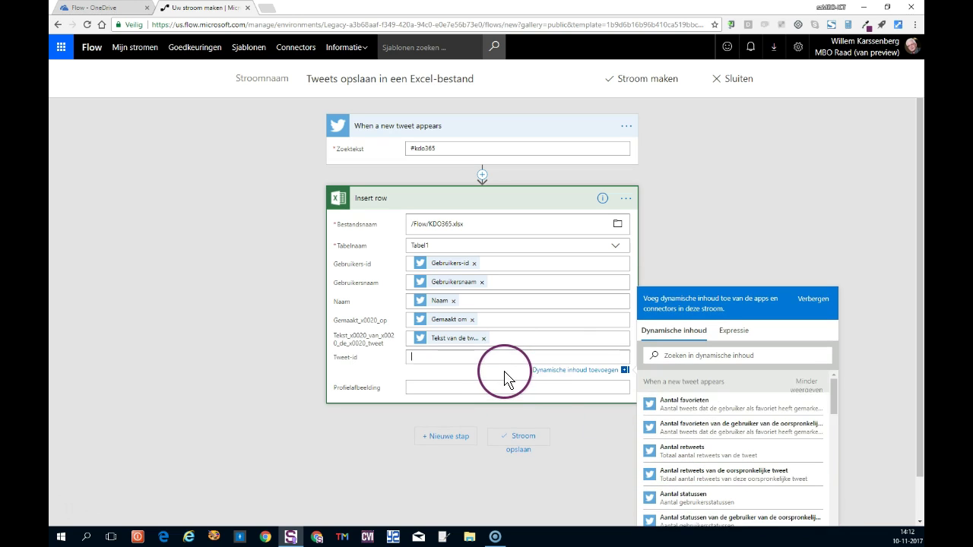
scroll(919, 399, "down", 1)
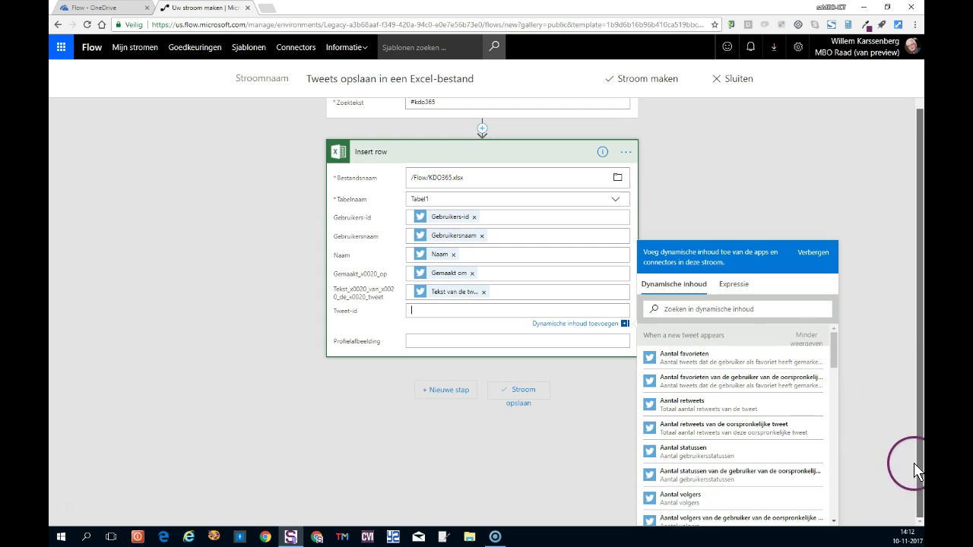
left_click_drag(839, 357, 848, 498)
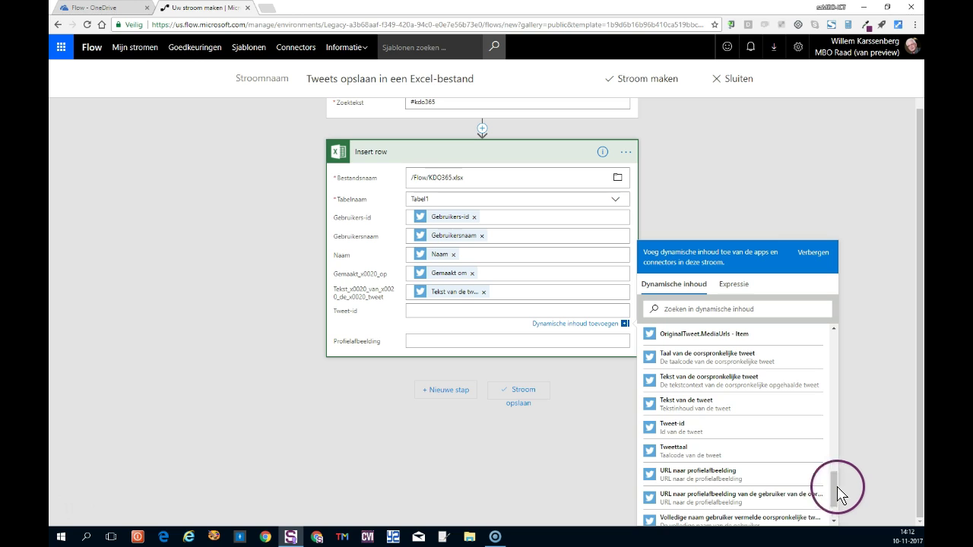
left_click(721, 434)
left_click(449, 341)
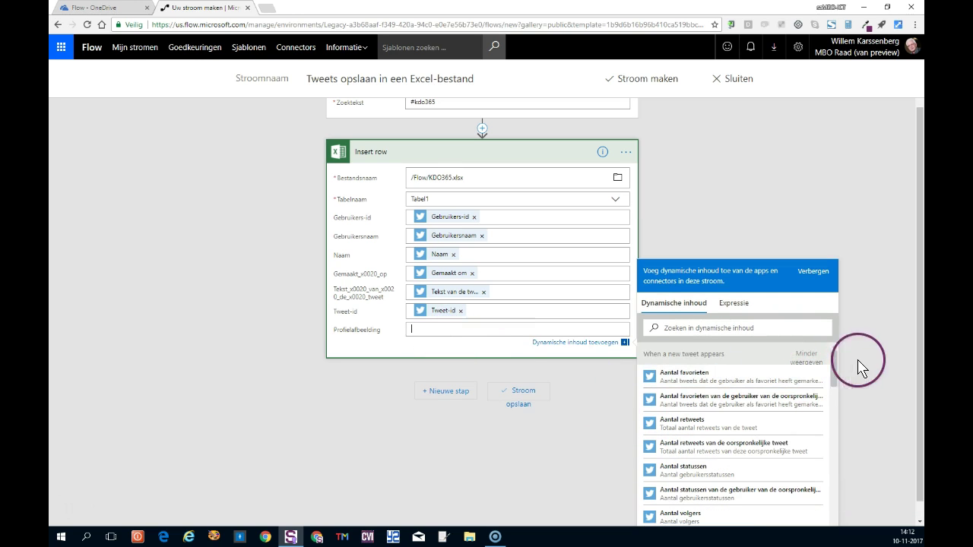
left_click_drag(918, 366, 921, 401)
left_click_drag(834, 344, 835, 511)
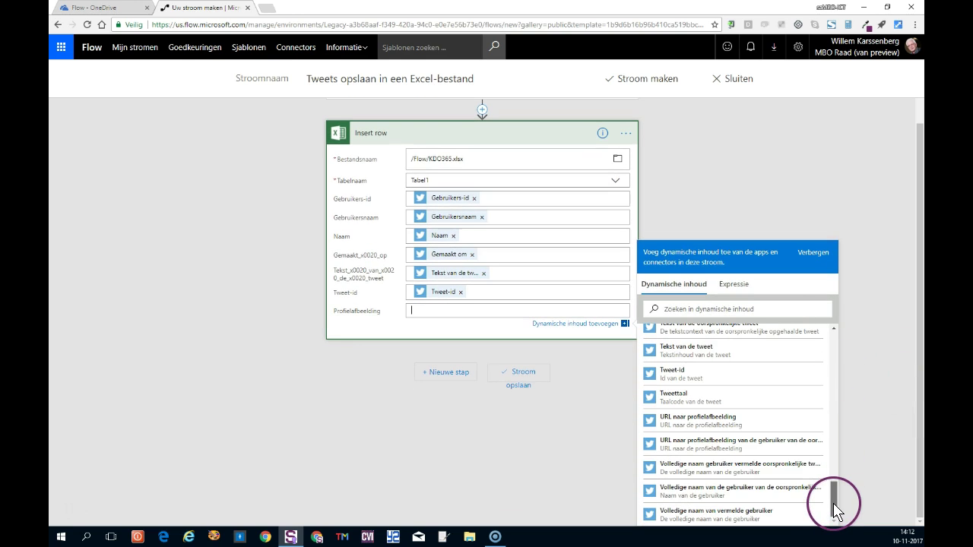
left_click(713, 448)
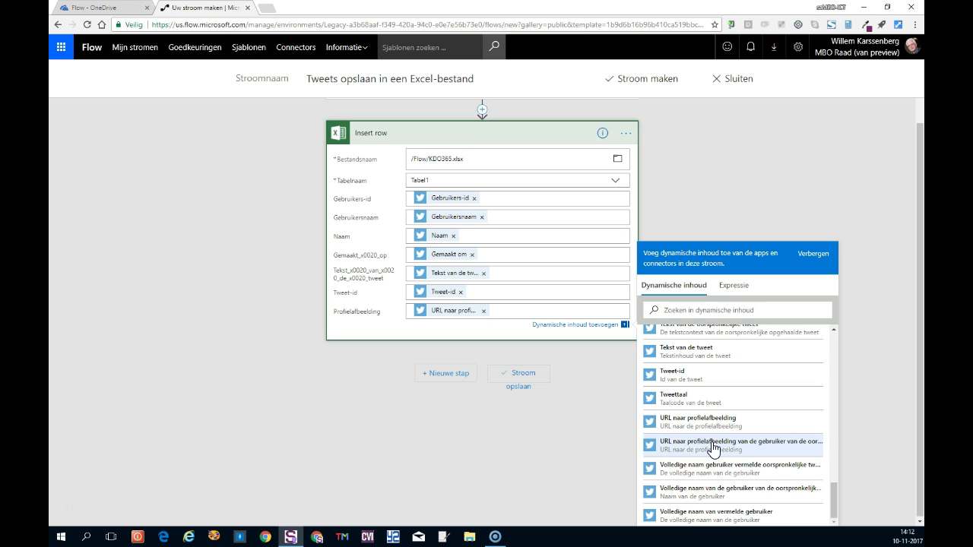
left_click(616, 429)
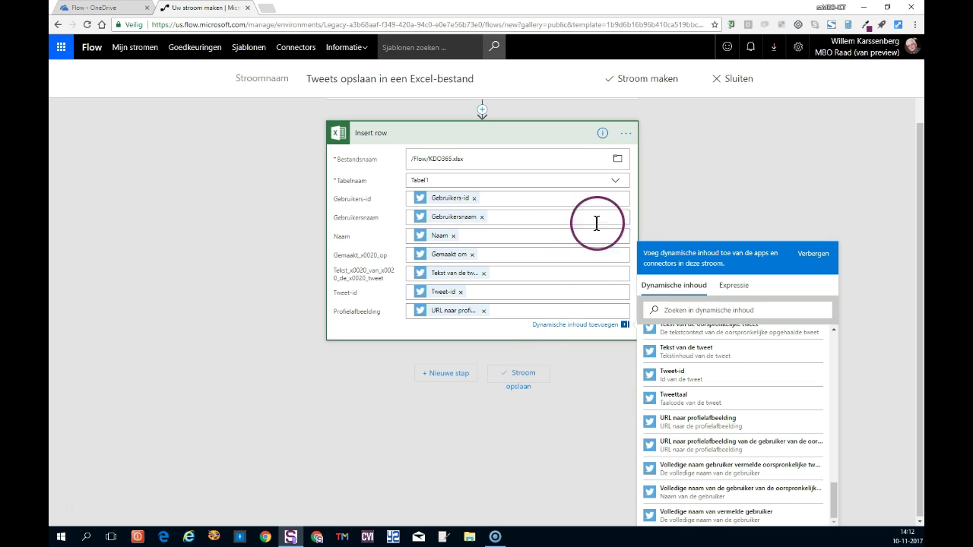
Rename the flow to 'Tweets over #kdo365 opslaan' and create it
left_click(646, 86)
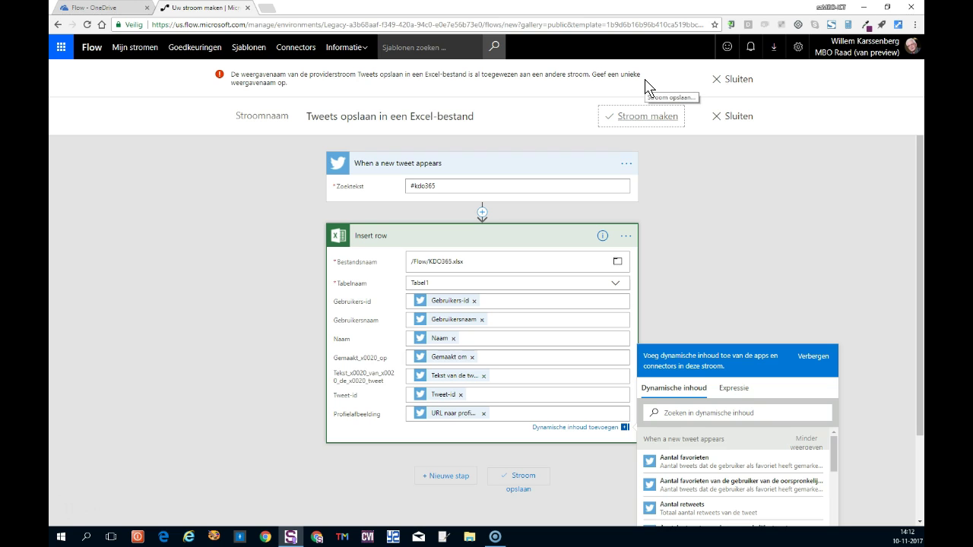
left_click(813, 362)
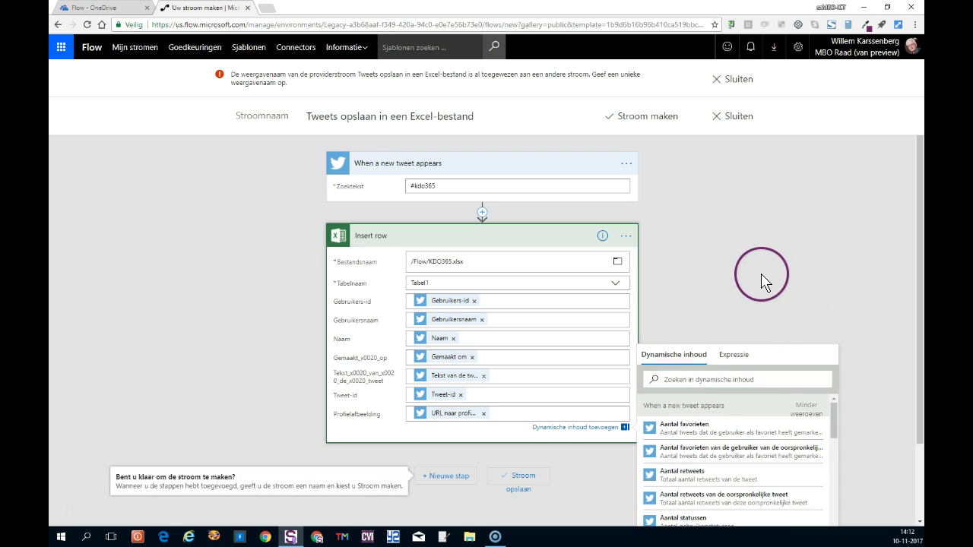
left_click(726, 280)
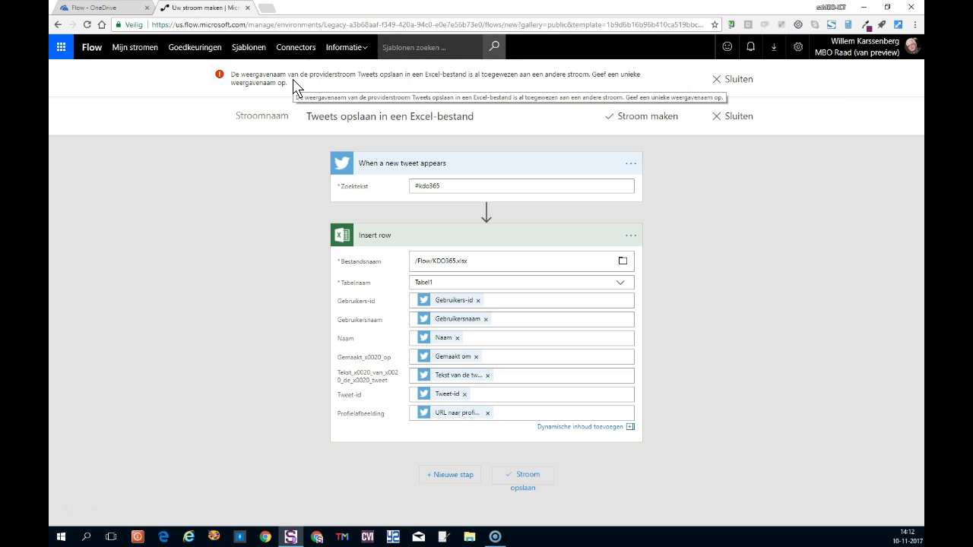
left_click(412, 116)
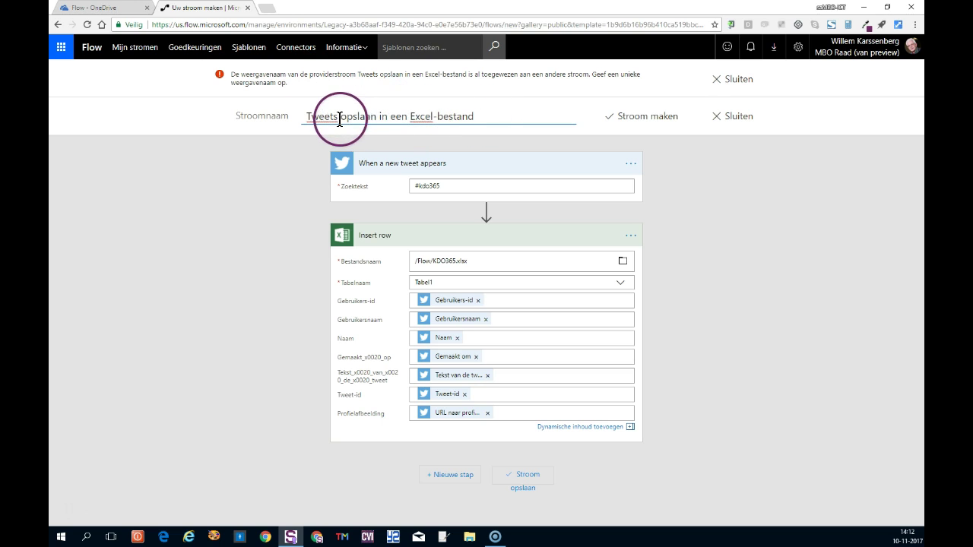
left_click_drag(489, 120, 340, 120)
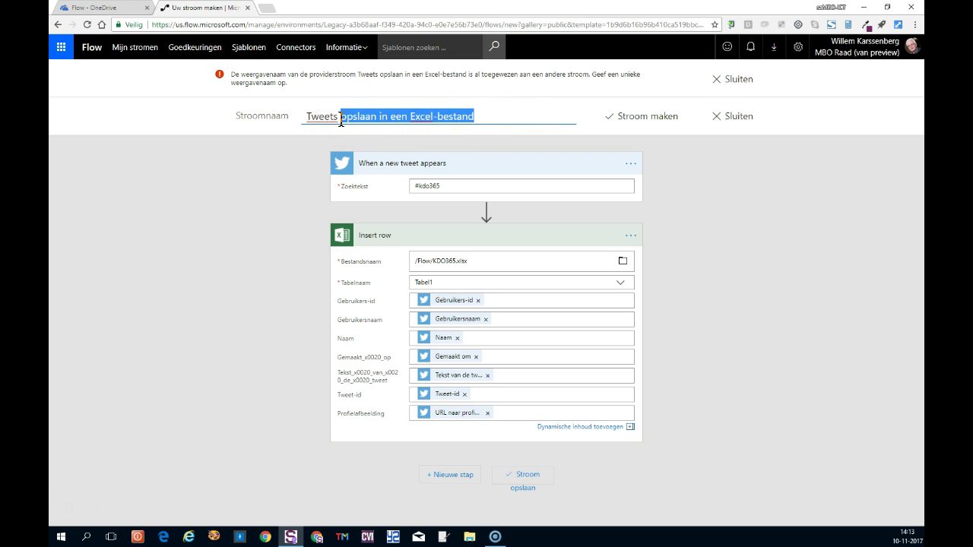
type("over kdo365 opslaan")
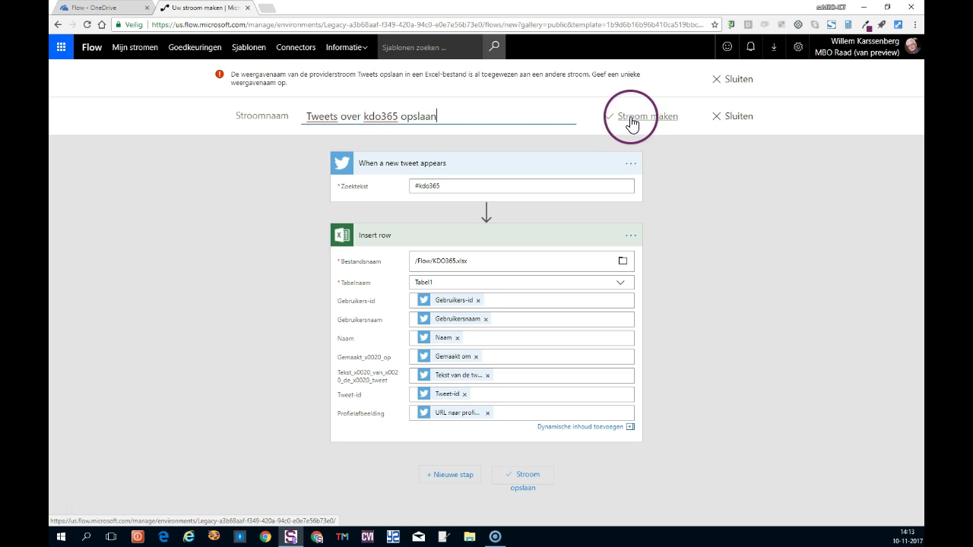
left_click(365, 118)
type("#")
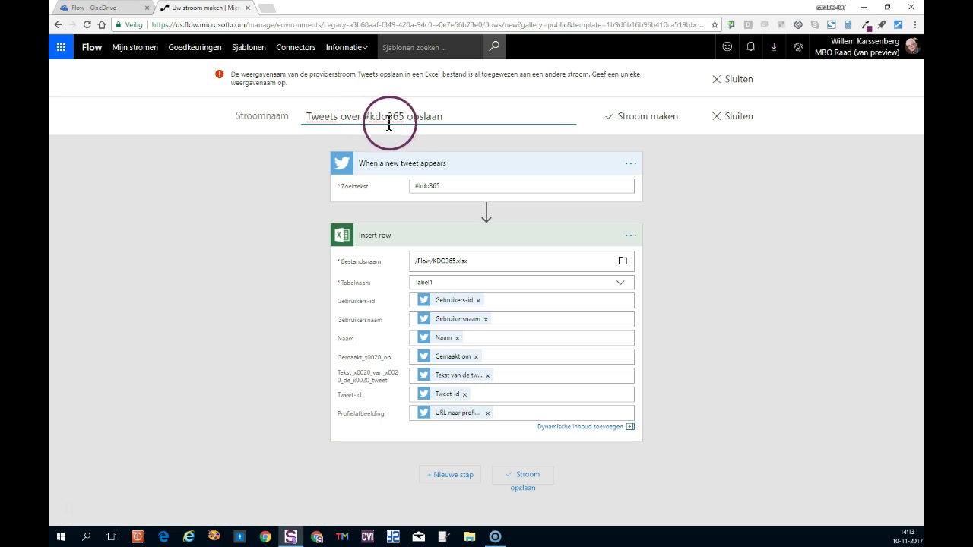
left_click(655, 117)
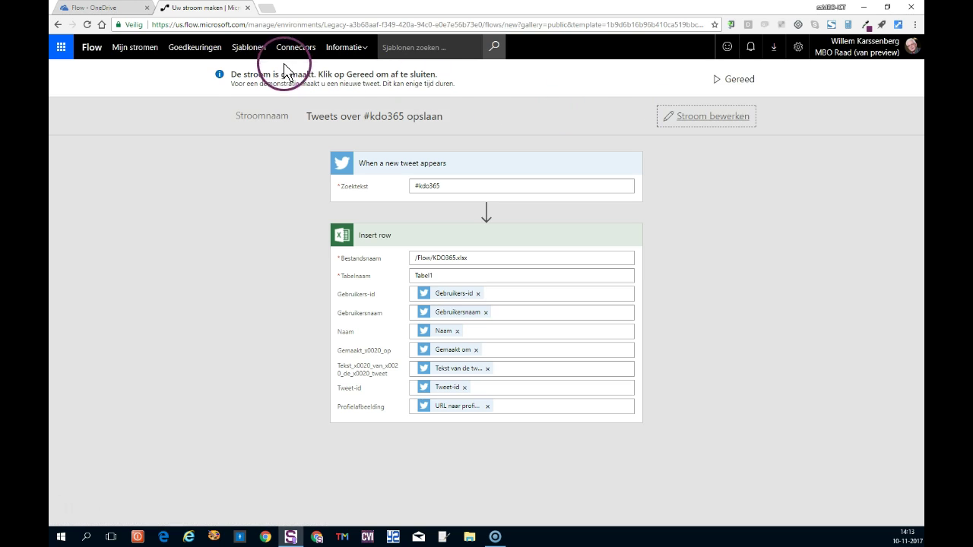
Close the finished flow, check it heads Mijn stromen switched on, and open Twitter
left_click(743, 82)
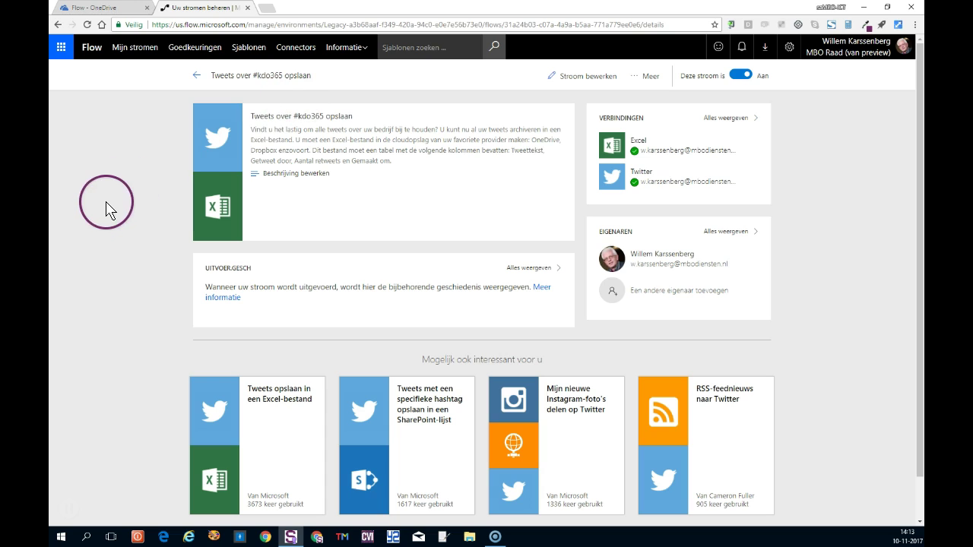
scroll(105, 204, "down", 1)
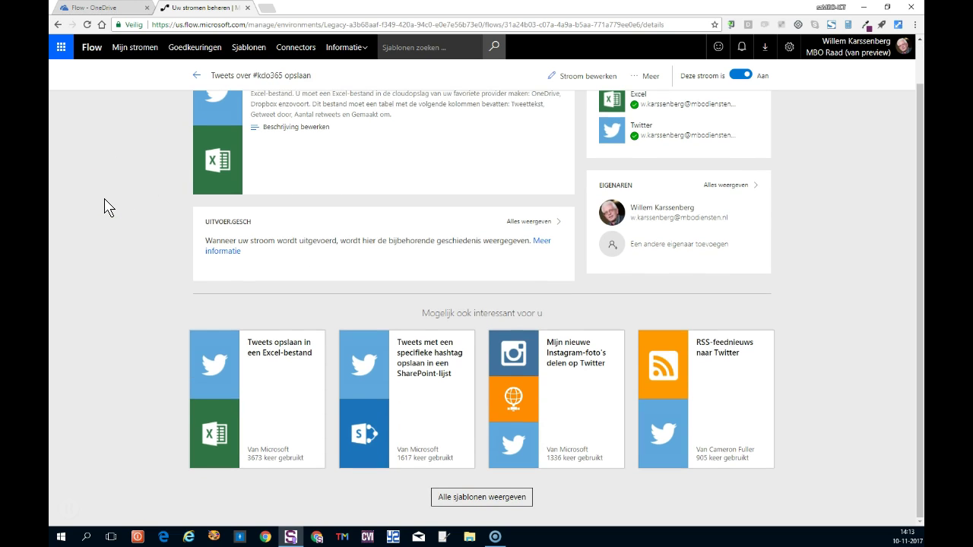
left_click(136, 48)
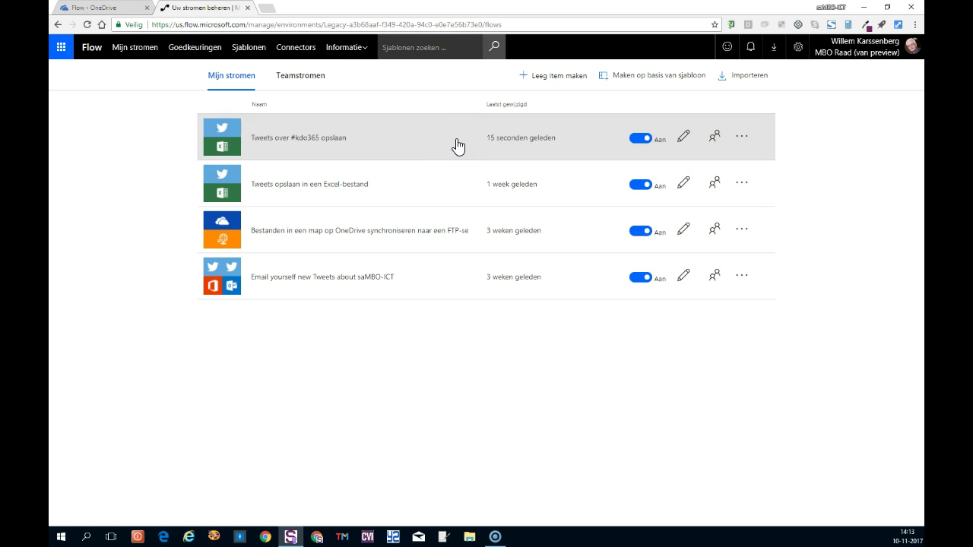
left_click(446, 191)
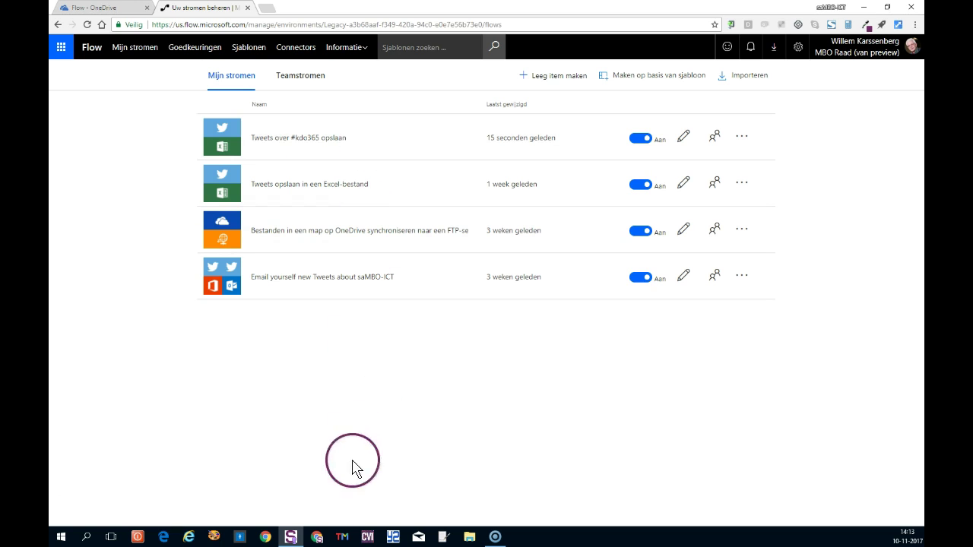
left_click(269, 543)
left_click(152, 46)
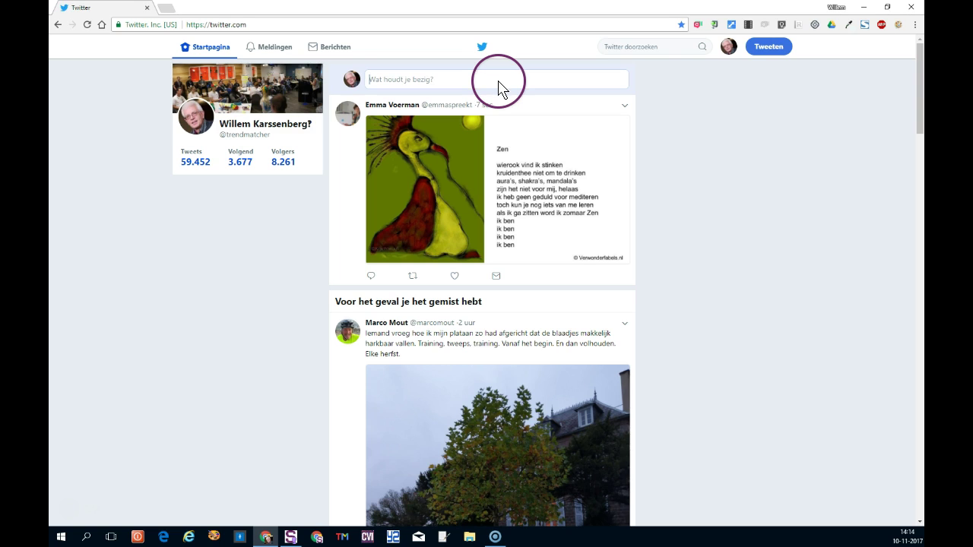
Tweet 'Ik heb zojuist een Microsoft Flow aangemaakt…' with #kdo365, then minimize Twitter
type("Ik ")
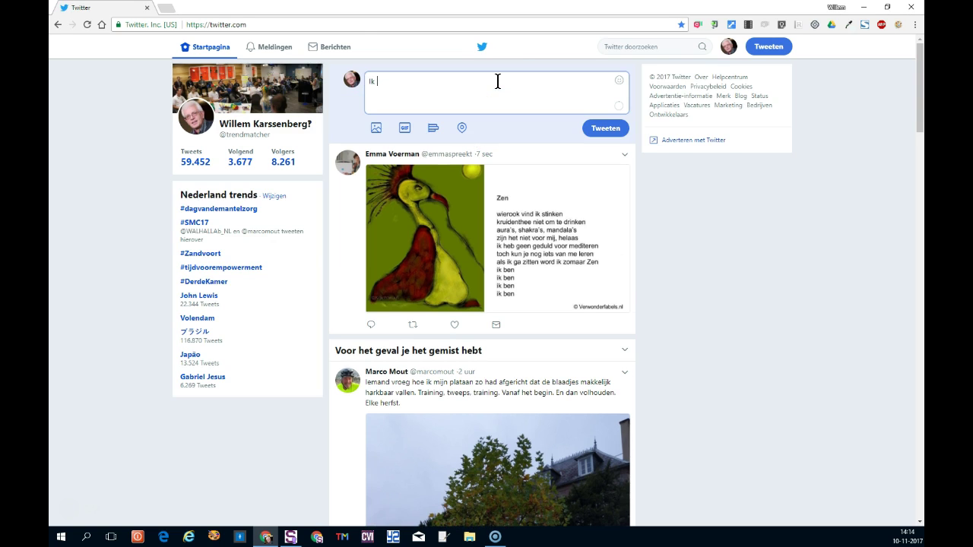
type("heb zojuist een ")
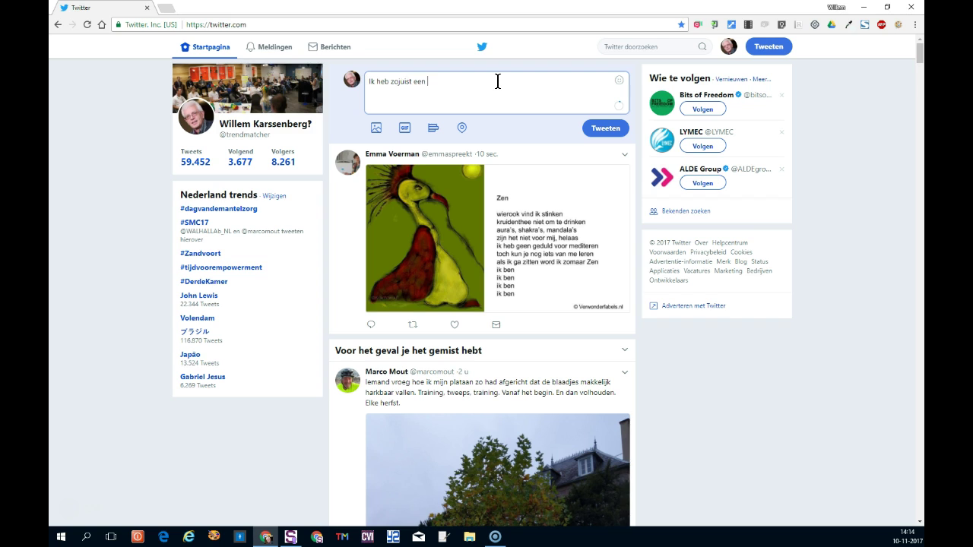
type("Microso")
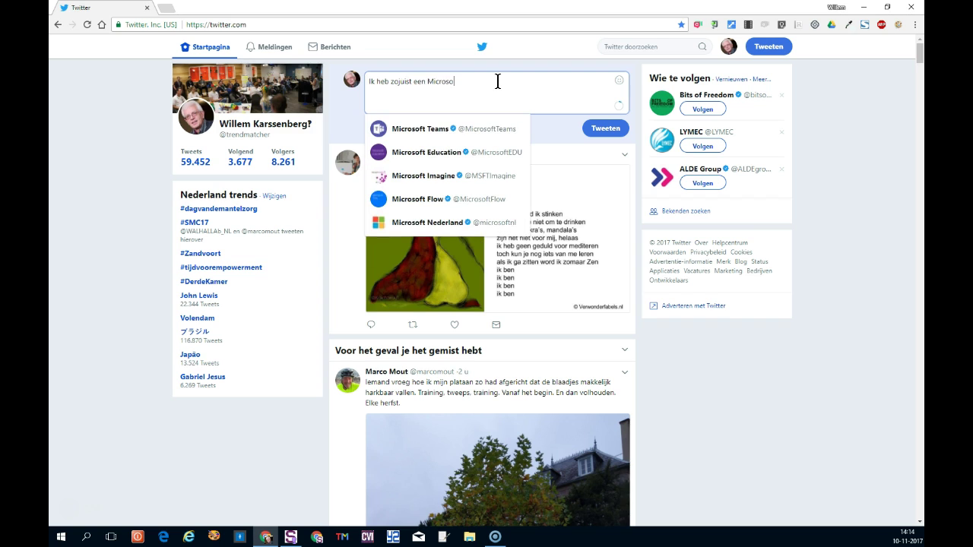
type("ft Flo")
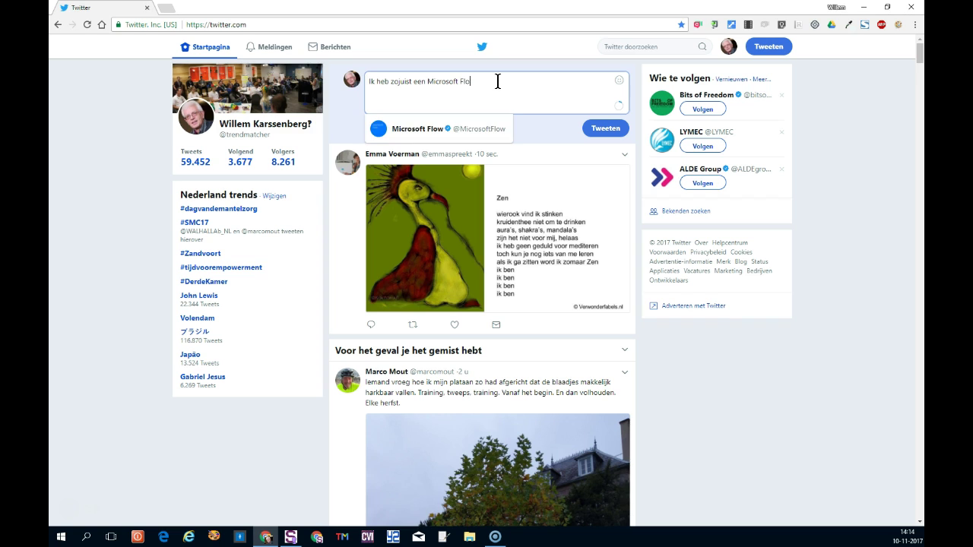
type("w aangemaakt die alle tweets met de hashtag #o")
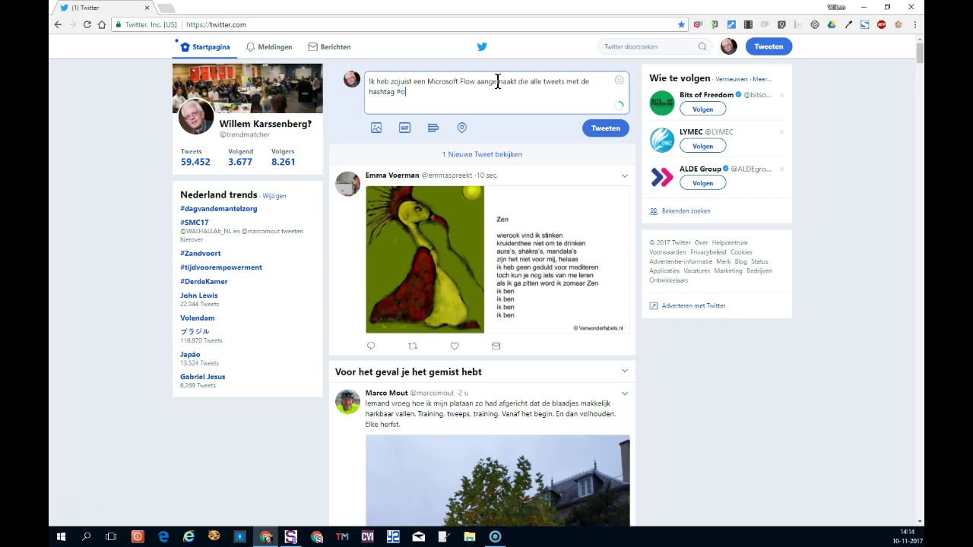
key("BackSpace")
type("kd")
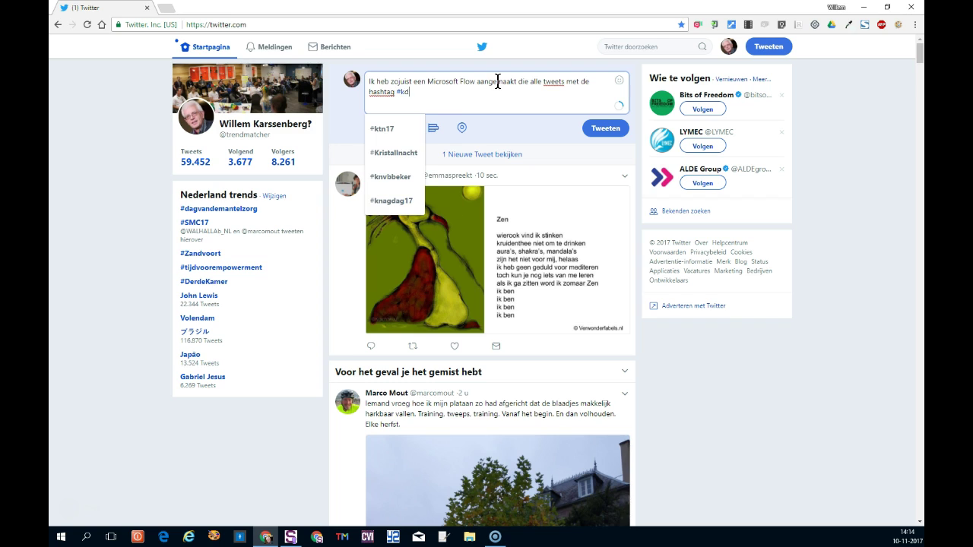
type("o36")
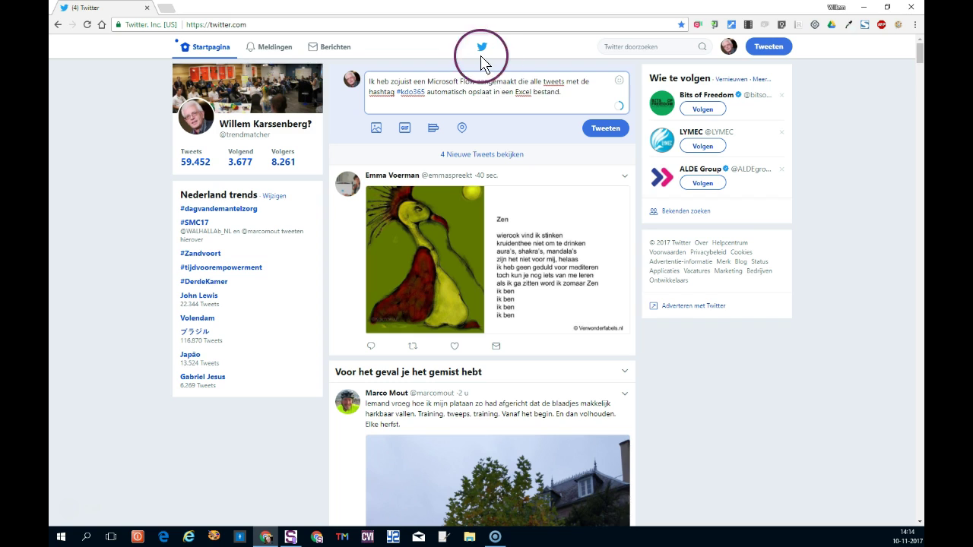
left_click(608, 133)
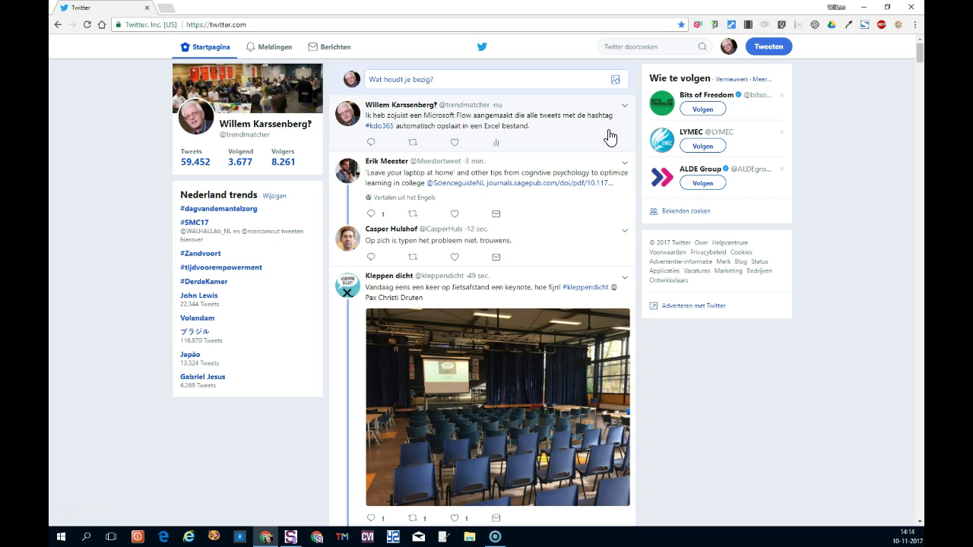
left_click(864, 9)
Open KDO365.xlsx from the OneDrive Flow folder, confirm its tweet table is empty, then close it
left_click(289, 252)
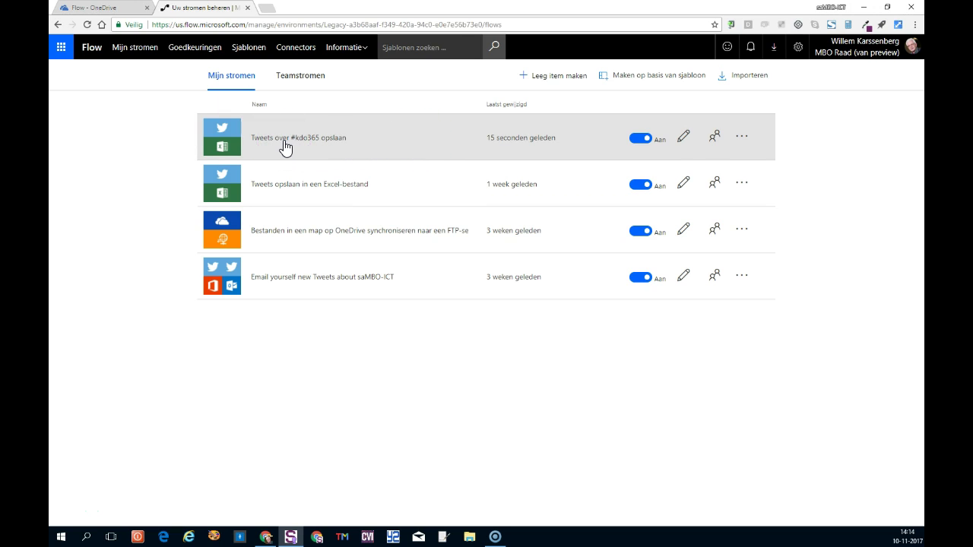
left_click(93, 8)
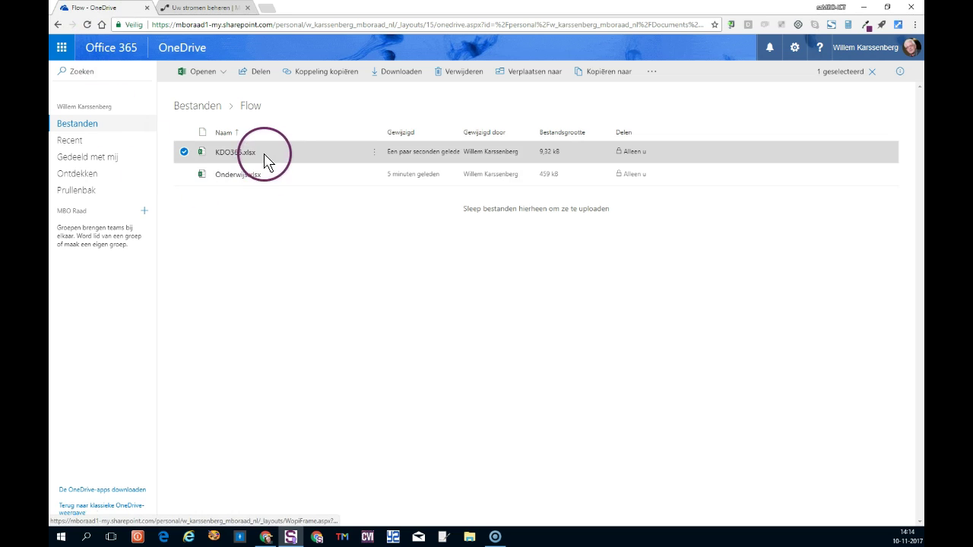
left_click(231, 156)
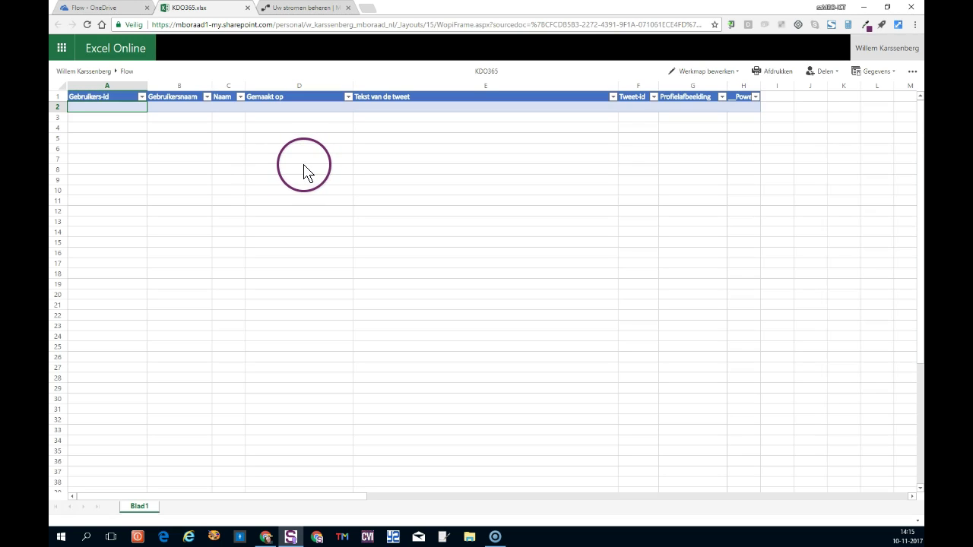
left_click(303, 171)
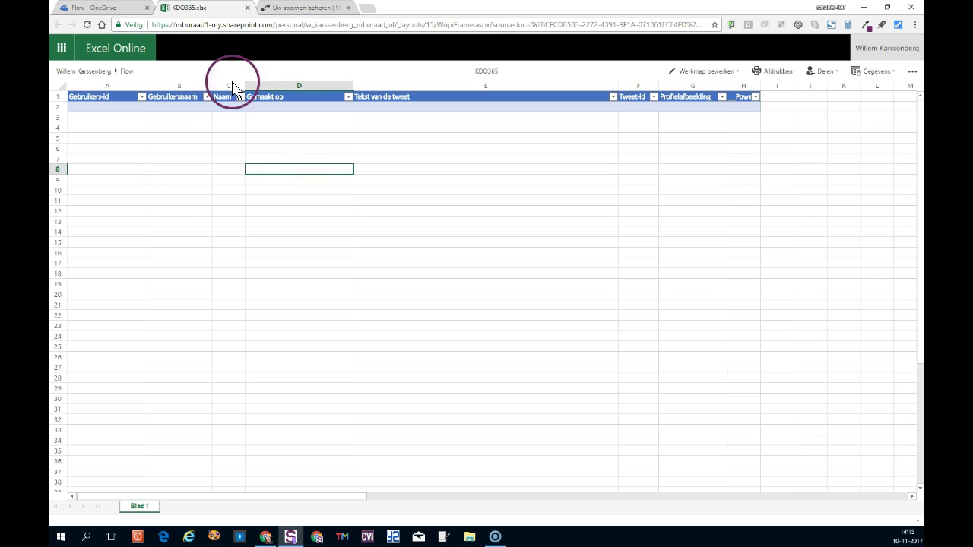
left_click(247, 8)
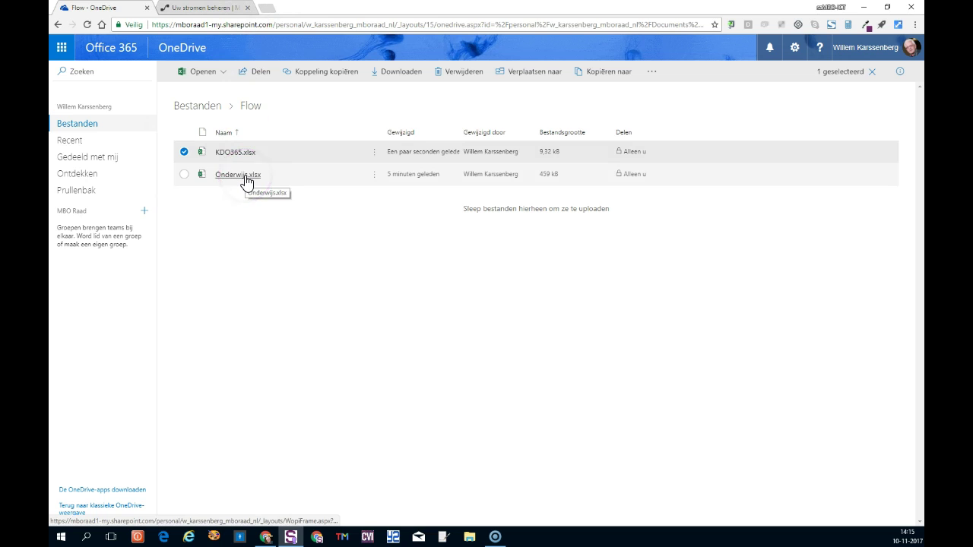
Open Onderwijs.xlsx and scroll down to the 500+ archived tweet rows
left_click(247, 183)
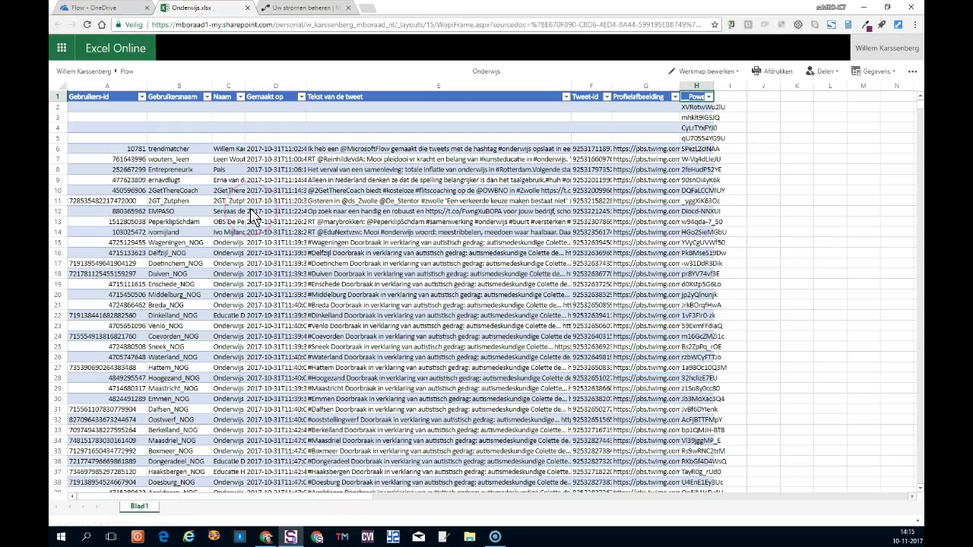
scroll(253, 217, "down", 10)
scroll(253, 217, "down", 10)
scroll(253, 217, "down", 10)
scroll(253, 217, "down", 5)
scroll(253, 217, "down", 10)
scroll(253, 216, "down", 10)
scroll(253, 217, "down", 10)
scroll(254, 217, "down", 10)
scroll(254, 217, "down", 10)
scroll(253, 217, "down", 10)
scroll(253, 217, "down", 10)
scroll(253, 217, "down", 5)
scroll(254, 217, "down", 5)
scroll(253, 217, "down", 5)
scroll(253, 216, "down", 5)
scroll(253, 217, "down", 5)
scroll(253, 217, "down", 5)
scroll(254, 217, "down", 5)
scroll(253, 217, "down", 6)
scroll(254, 217, "down", 6)
scroll(253, 216, "down", 6)
scroll(253, 216, "down", 5)
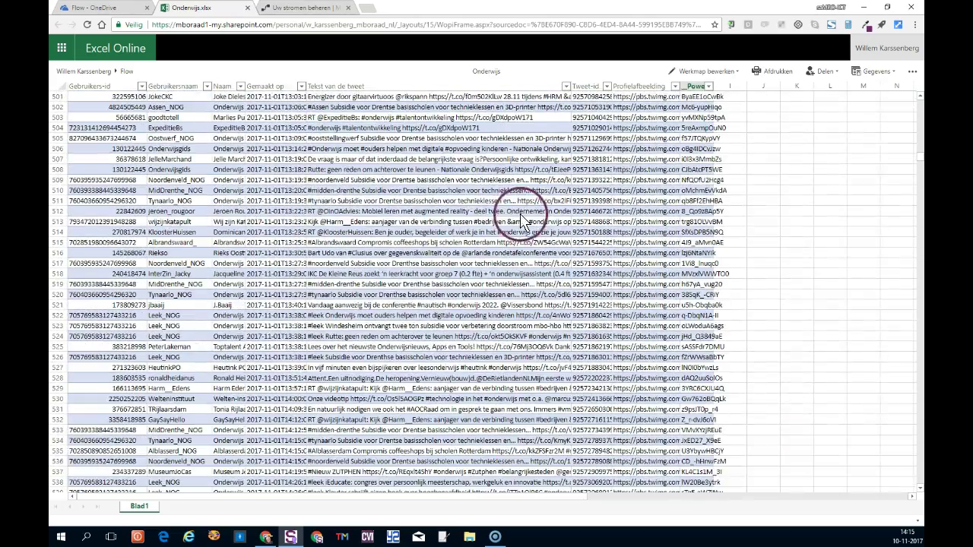
Inspect the tweet text in row 510 and the Tweet-id and profile picture URL in row 508
left_click(473, 190)
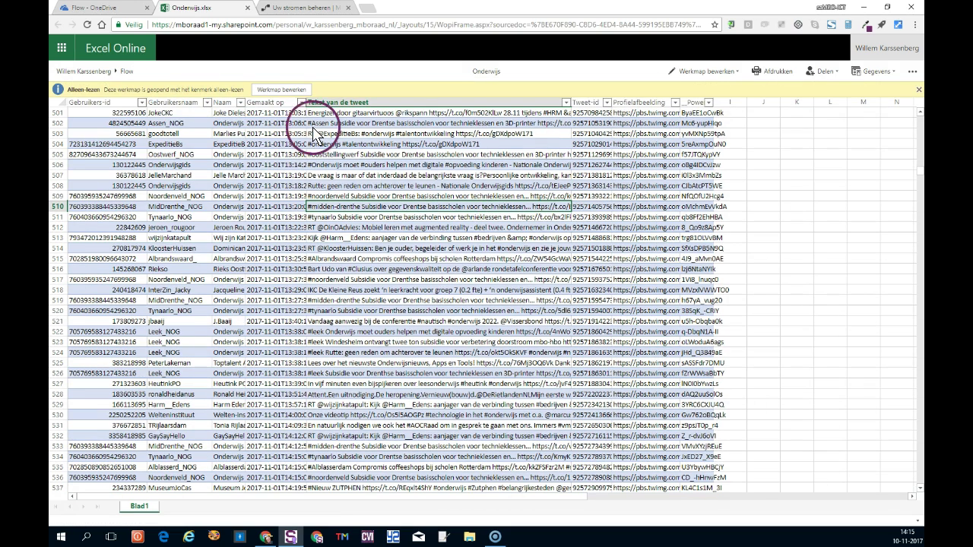
left_click(601, 185)
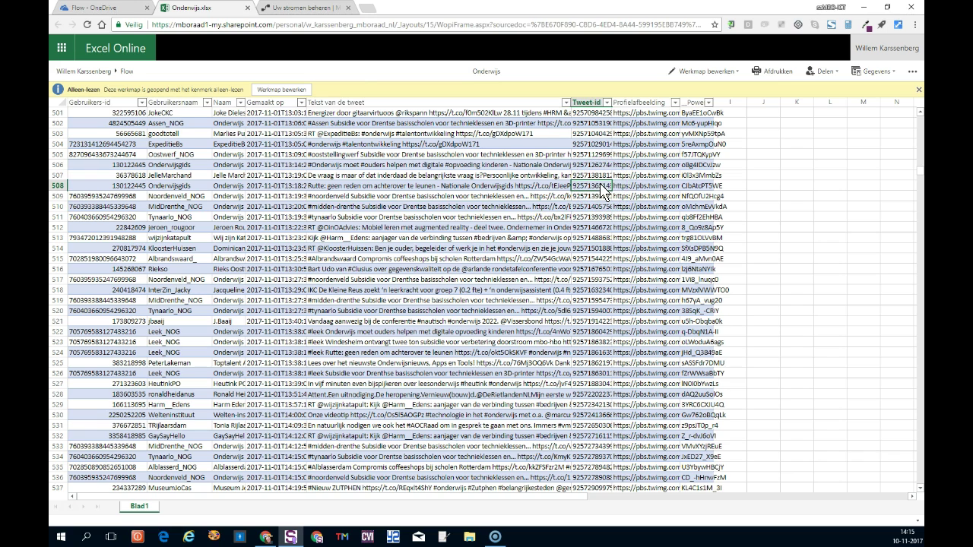
left_click(644, 190)
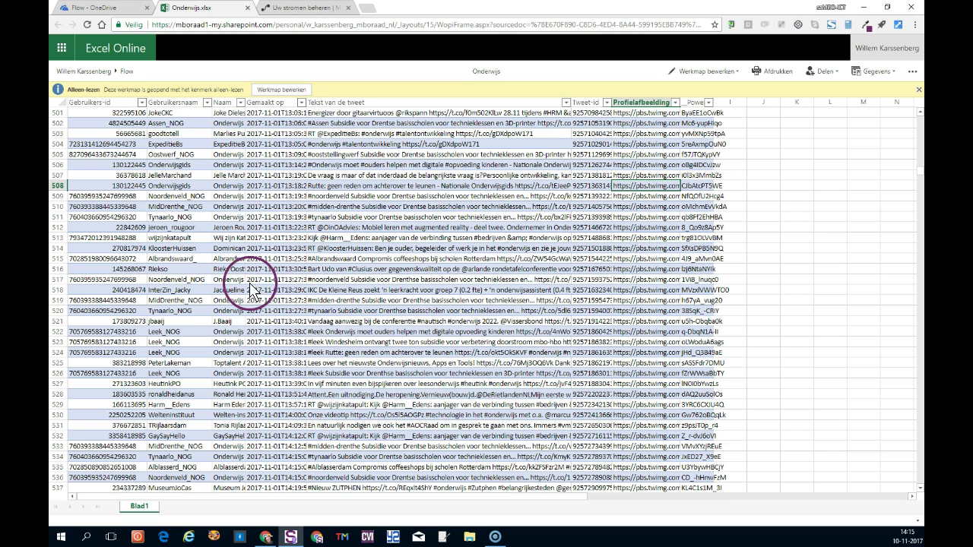
left_click(116, 9)
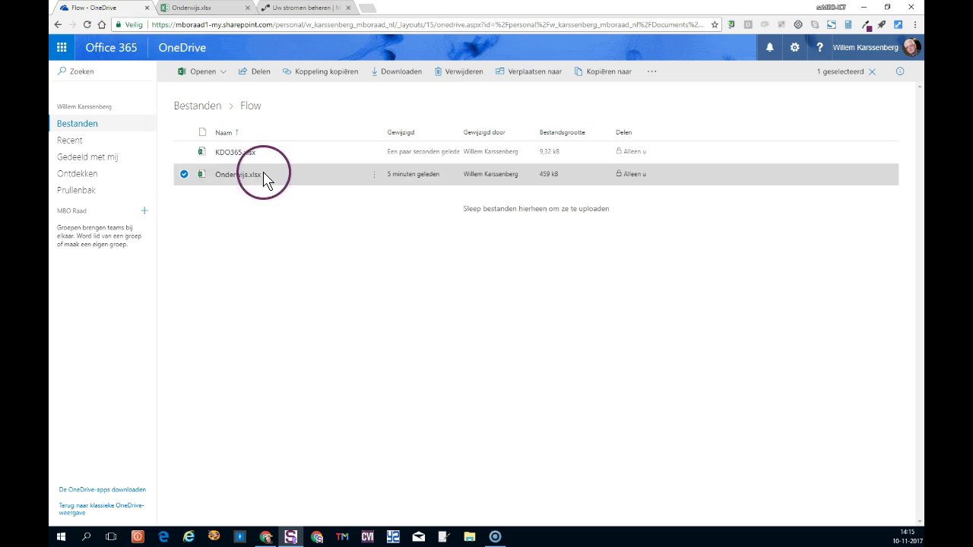
Open KDO365.xlsx again in Excel Online from the OneDrive Flow folder
left_click(248, 153)
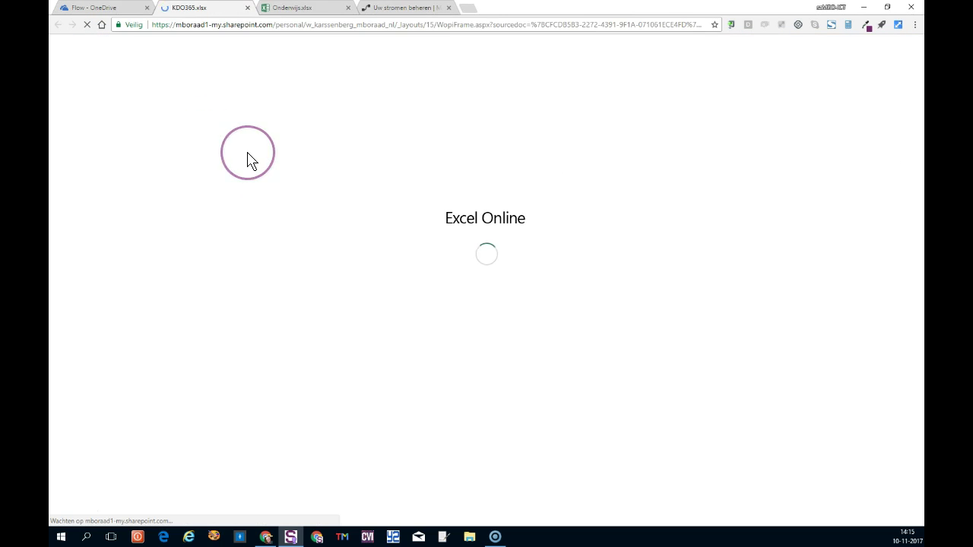